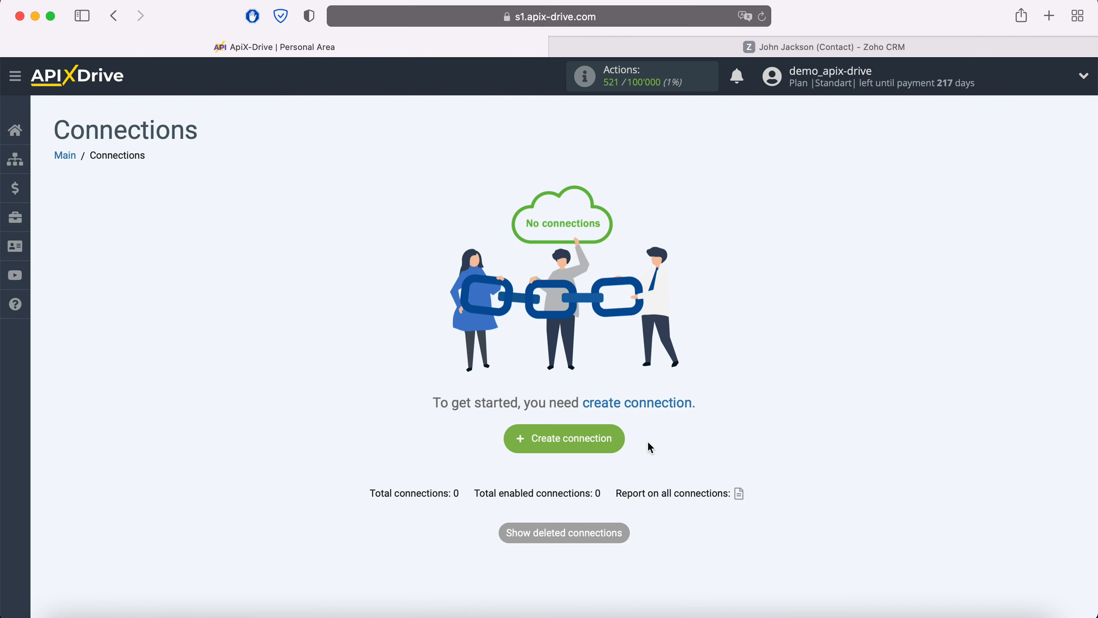
# Create a new connection and choose Zoho CRM as its data source system
pyautogui.click(614, 443)
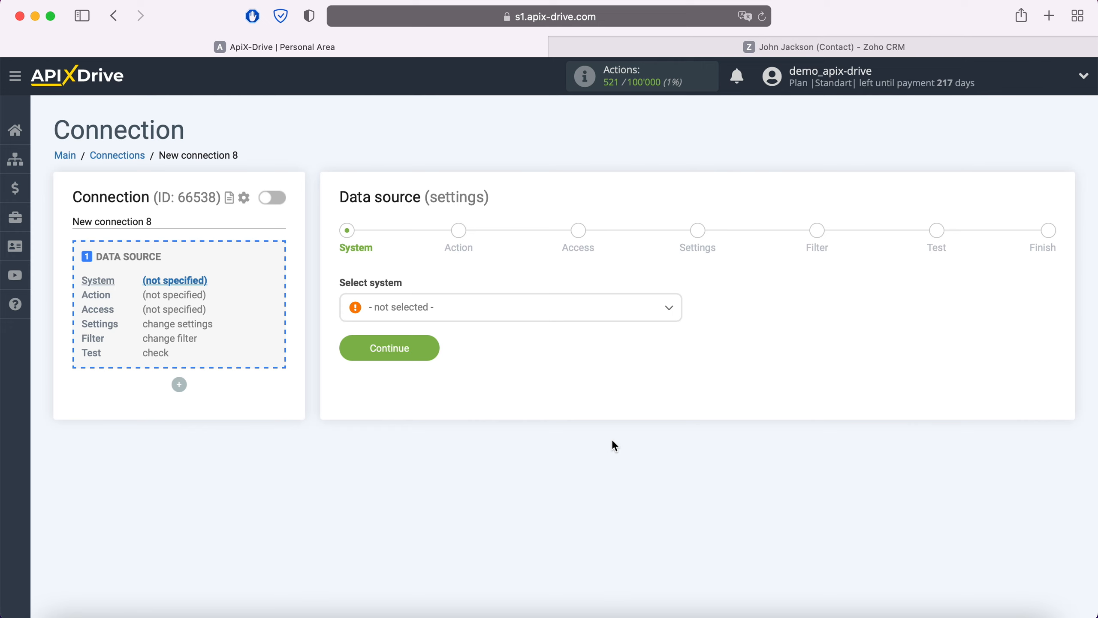
pyautogui.click(514, 321)
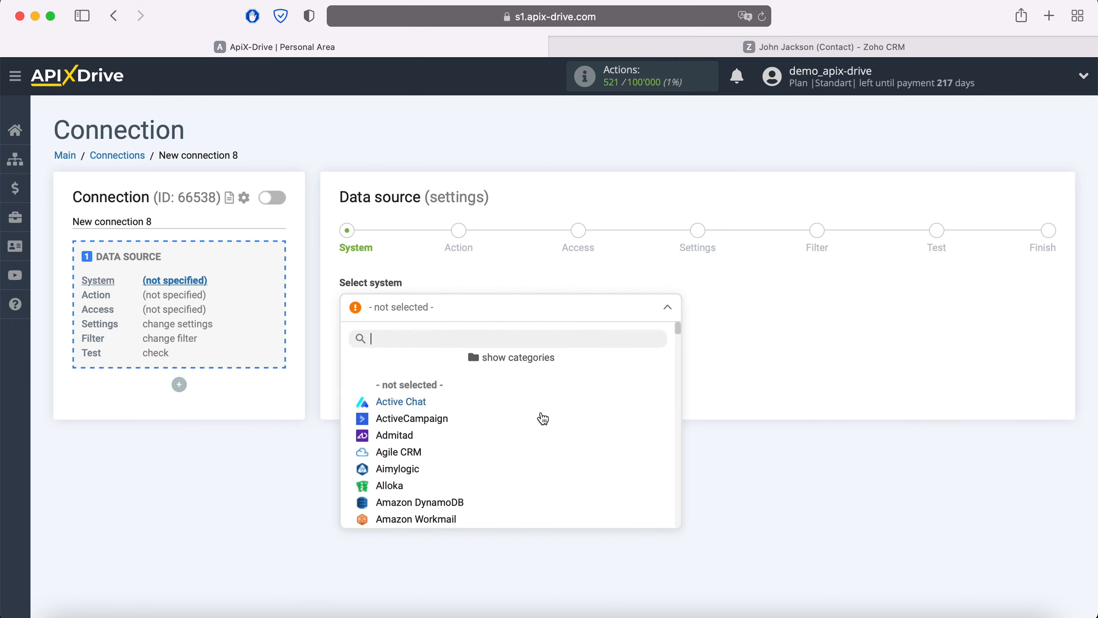
pyautogui.scroll(-15, 561, 444)
pyautogui.scroll(-20, 564, 446)
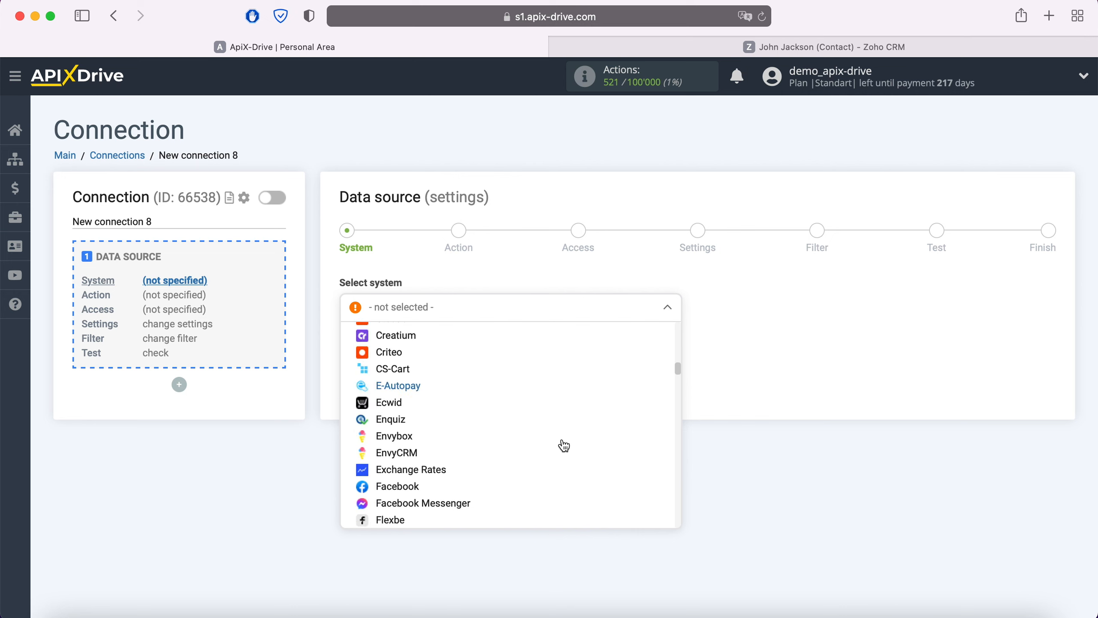
pyautogui.scroll(-20, 564, 445)
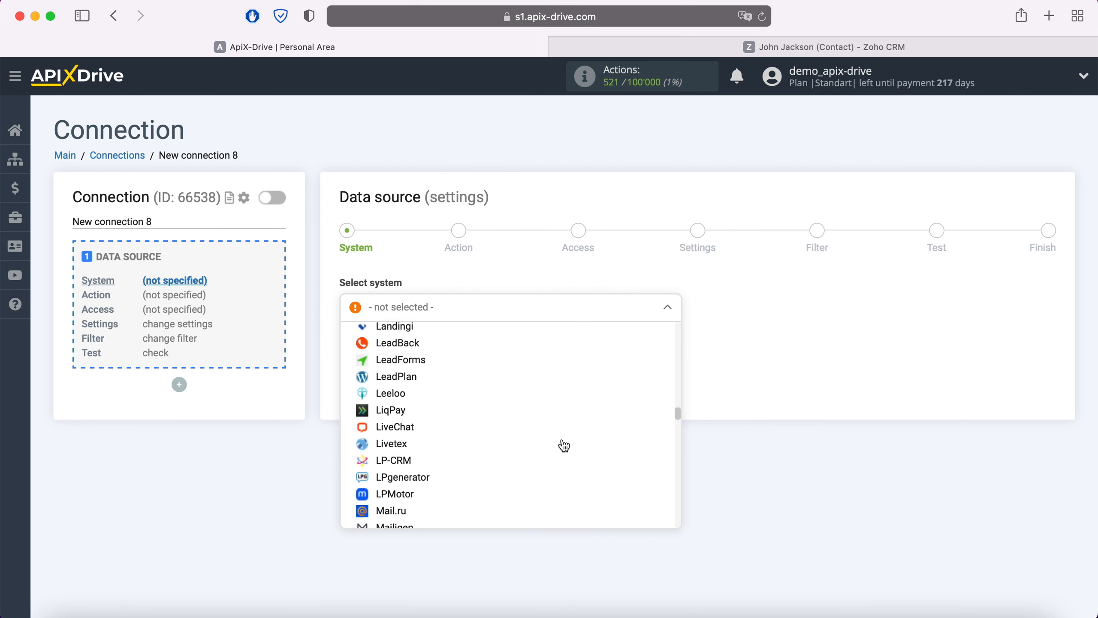
pyautogui.scroll(-20, 564, 451)
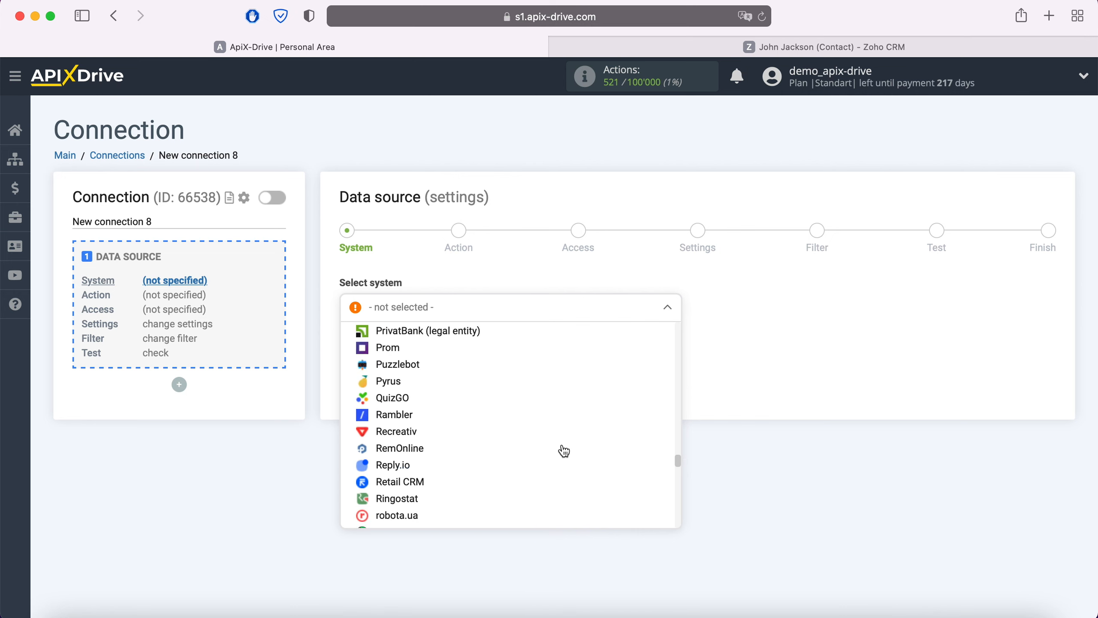
pyautogui.scroll(-15, 564, 454)
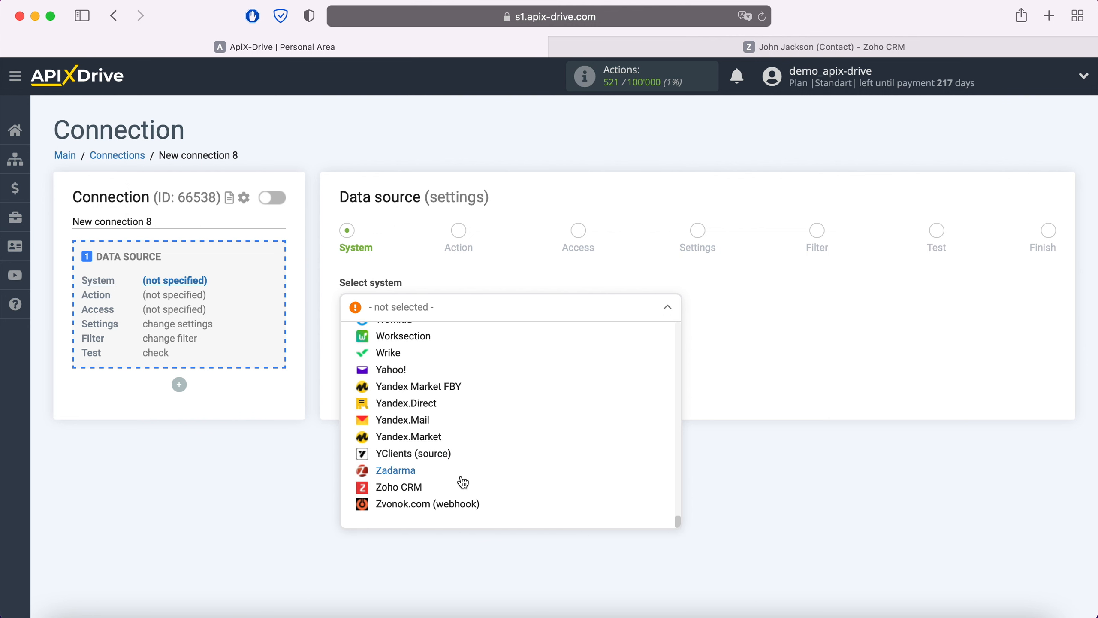
pyautogui.click(406, 488)
pyautogui.click(429, 353)
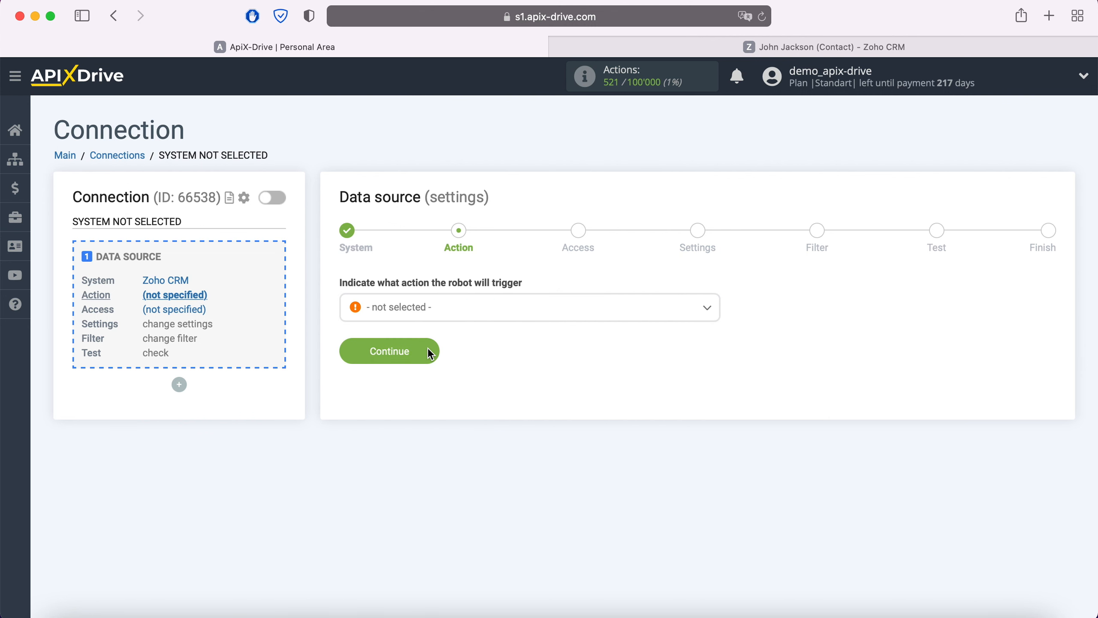
# Set the data source's trigger action to Get Contacts (new) and continue to the access stage
pyautogui.click(455, 312)
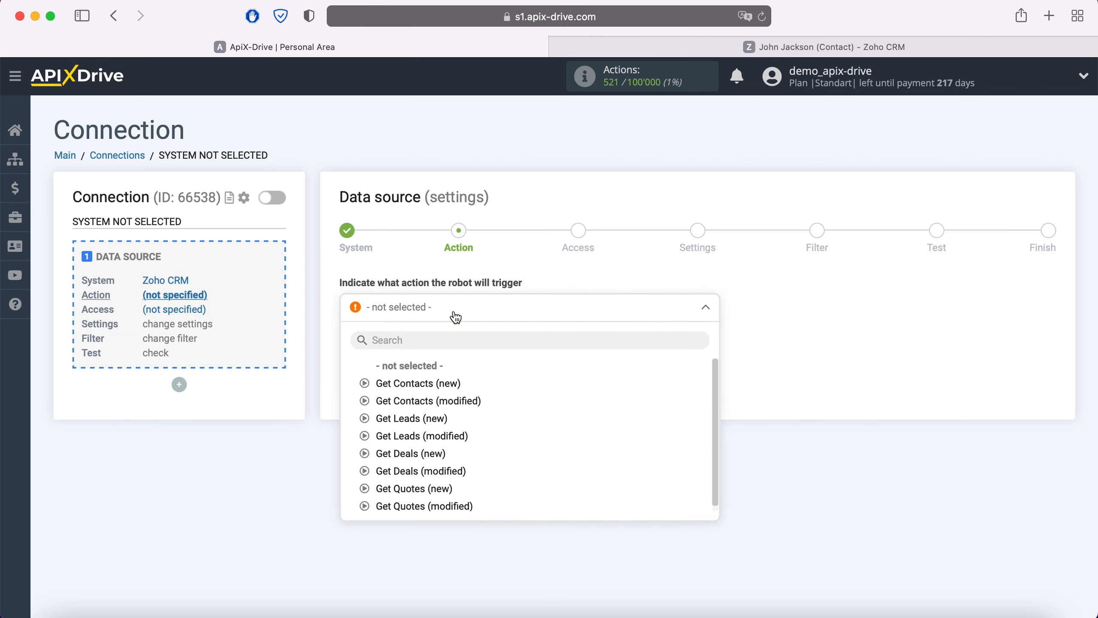
pyautogui.click(450, 383)
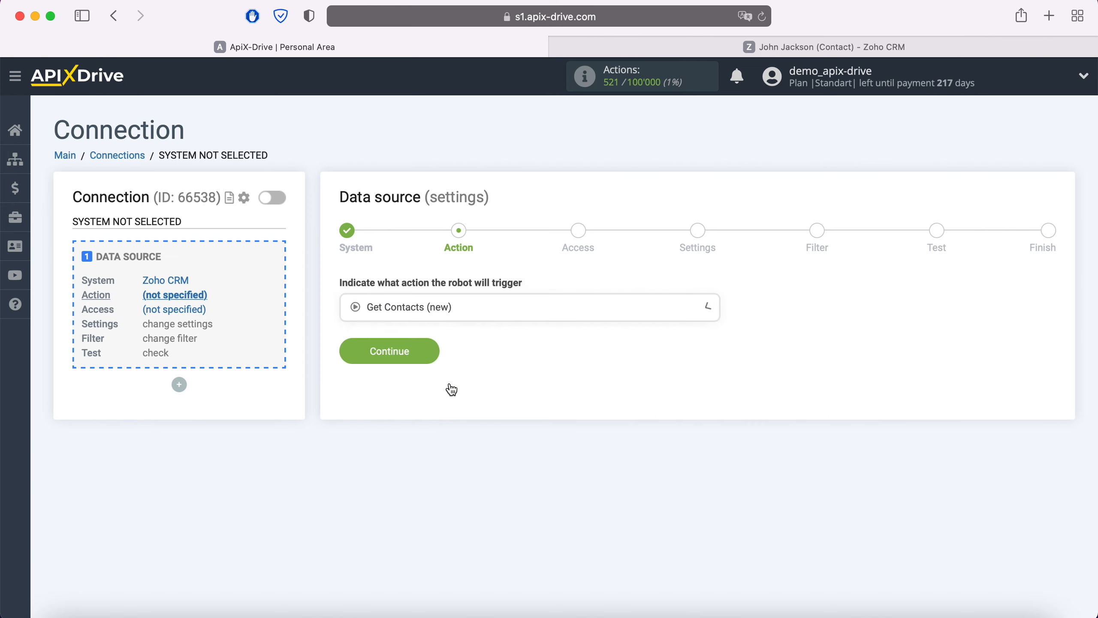
pyautogui.click(431, 351)
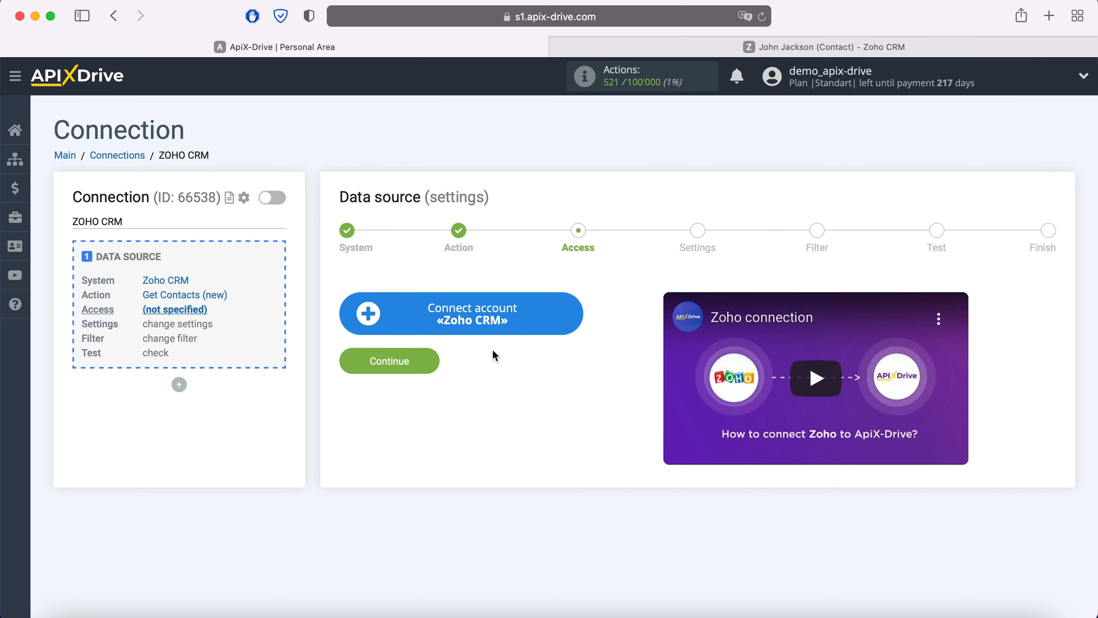
# Start connecting a Zoho CRM account and submit the account's e-mail address on the Zoho sign-in page
pyautogui.click(574, 312)
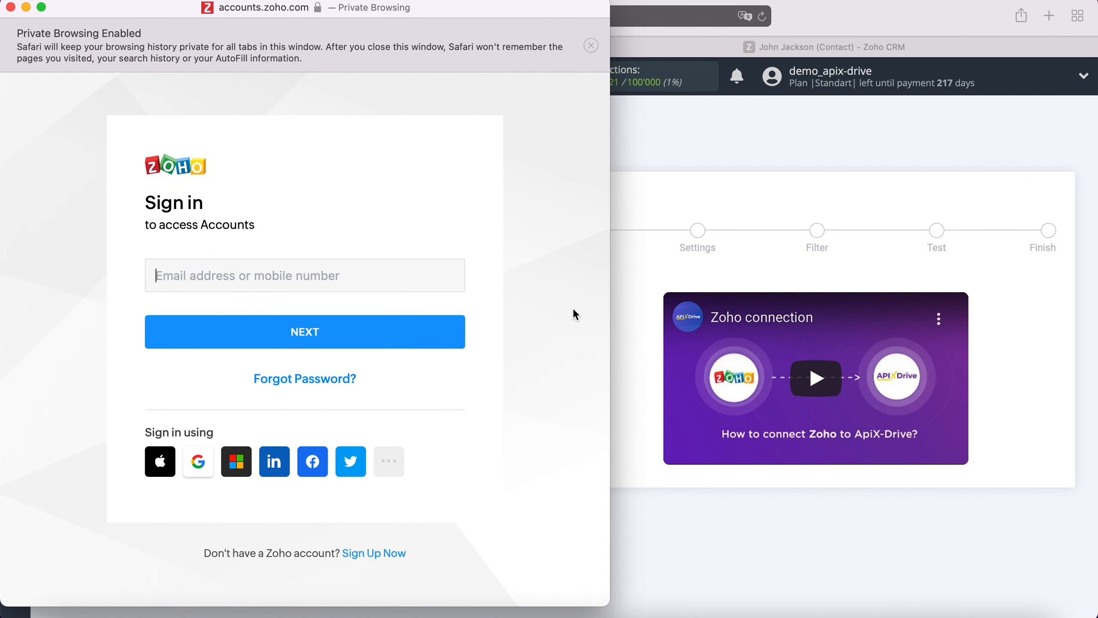
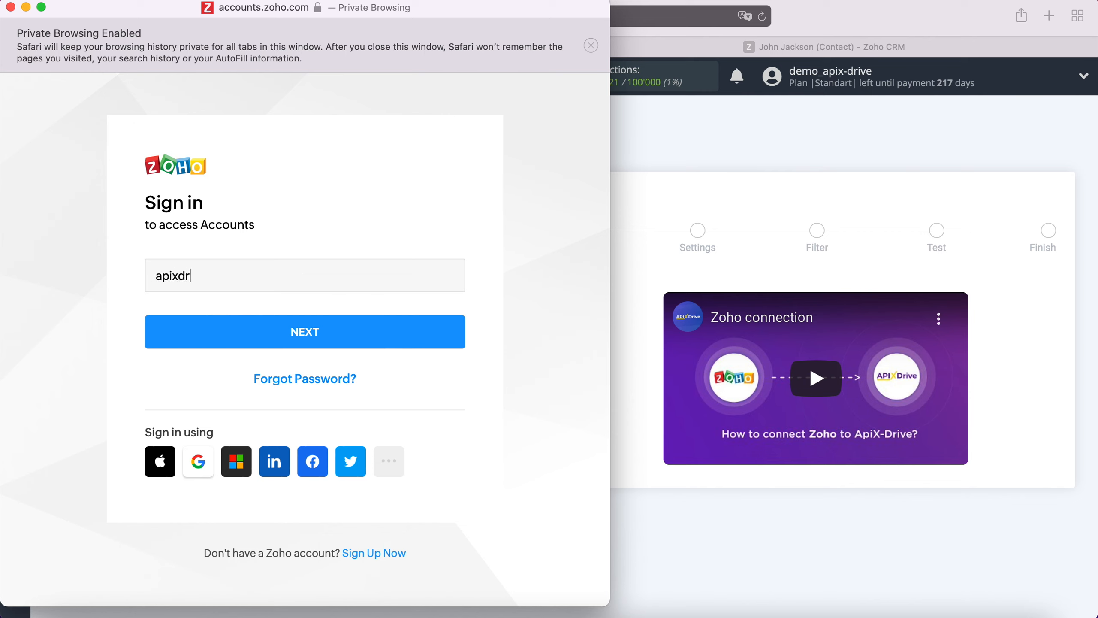
pyautogui.click(408, 332)
# Enter the Zoho account password, sign in and accept ApiX Drive's access to the CRM data
pyautogui.click(353, 323)
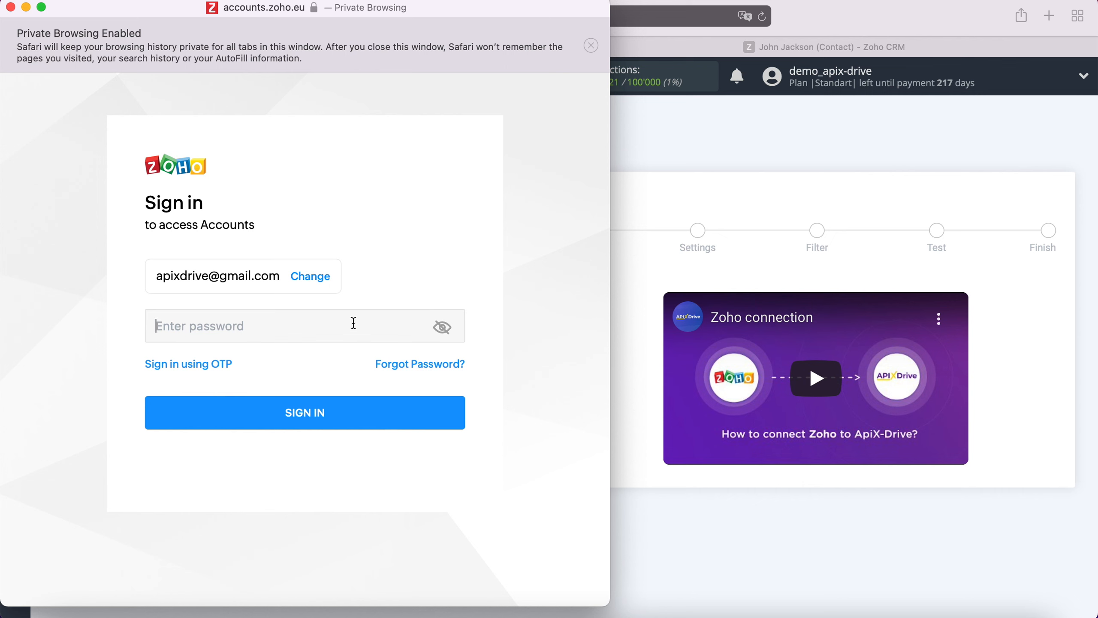
pyautogui.write('••••••••••••')
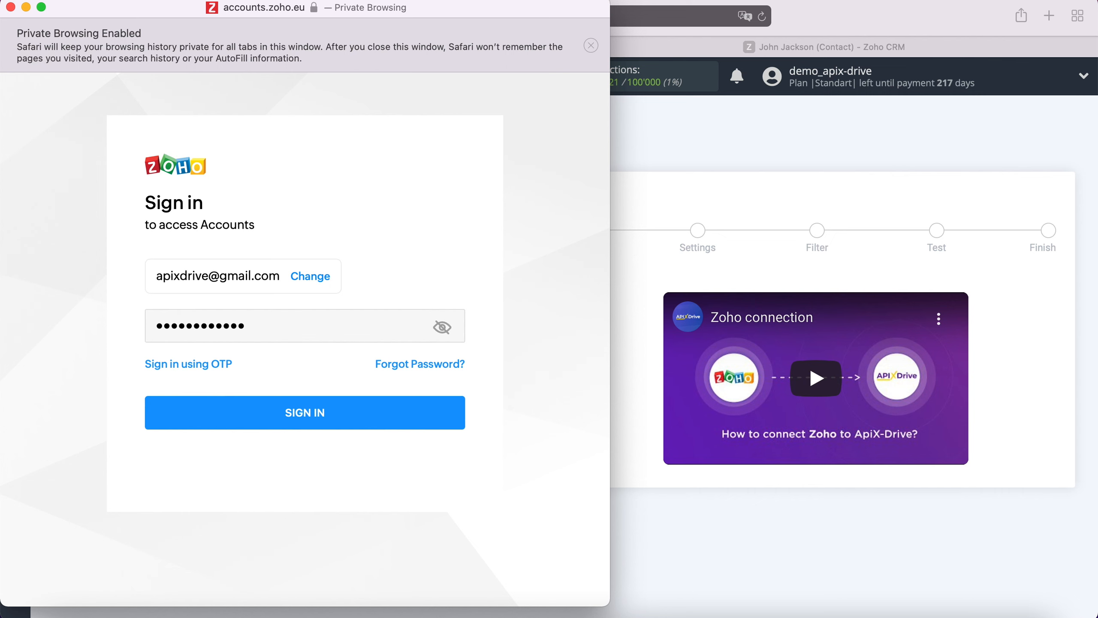
pyautogui.click(338, 408)
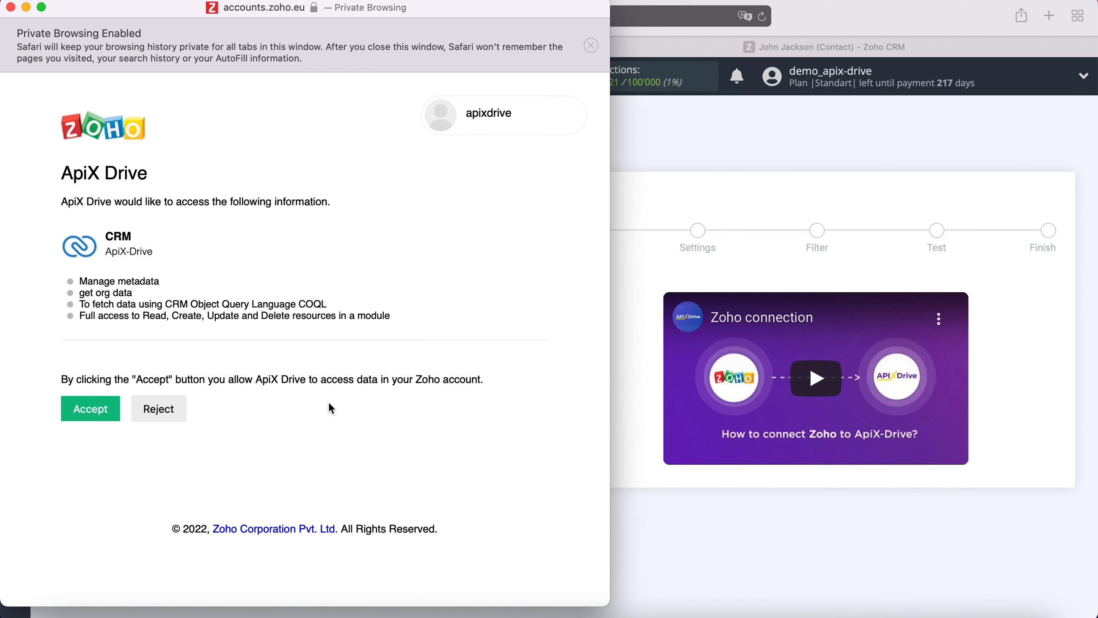
pyautogui.click(103, 406)
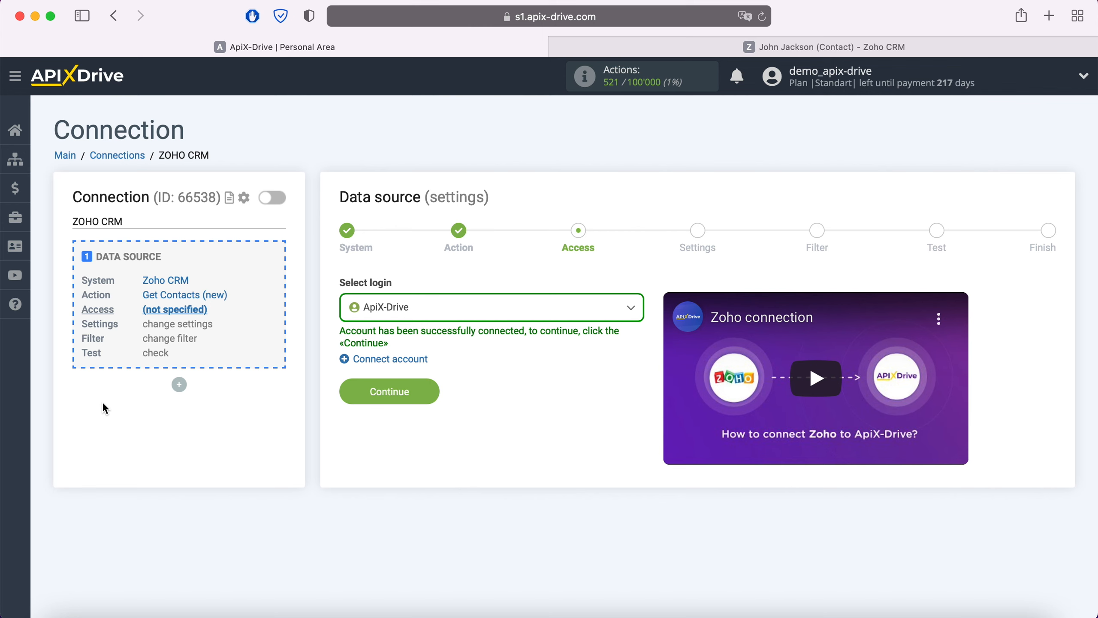
# Select the ApiX-Drive login for the data source and continue past the settings and filter stages without adding a filter condition
pyautogui.click(449, 313)
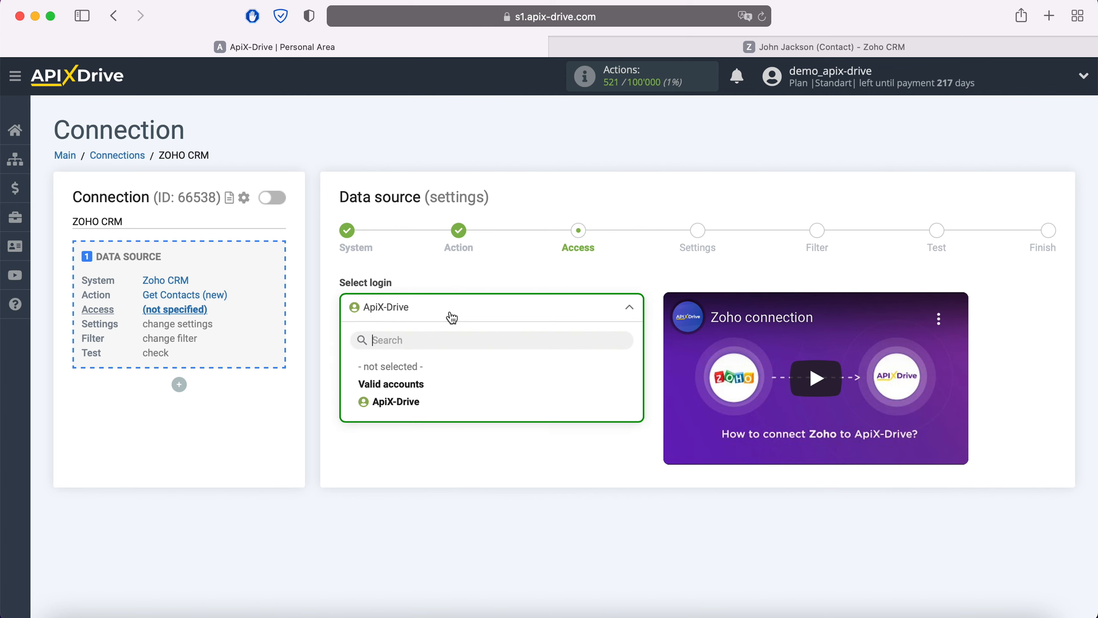
pyautogui.click(419, 401)
pyautogui.click(424, 397)
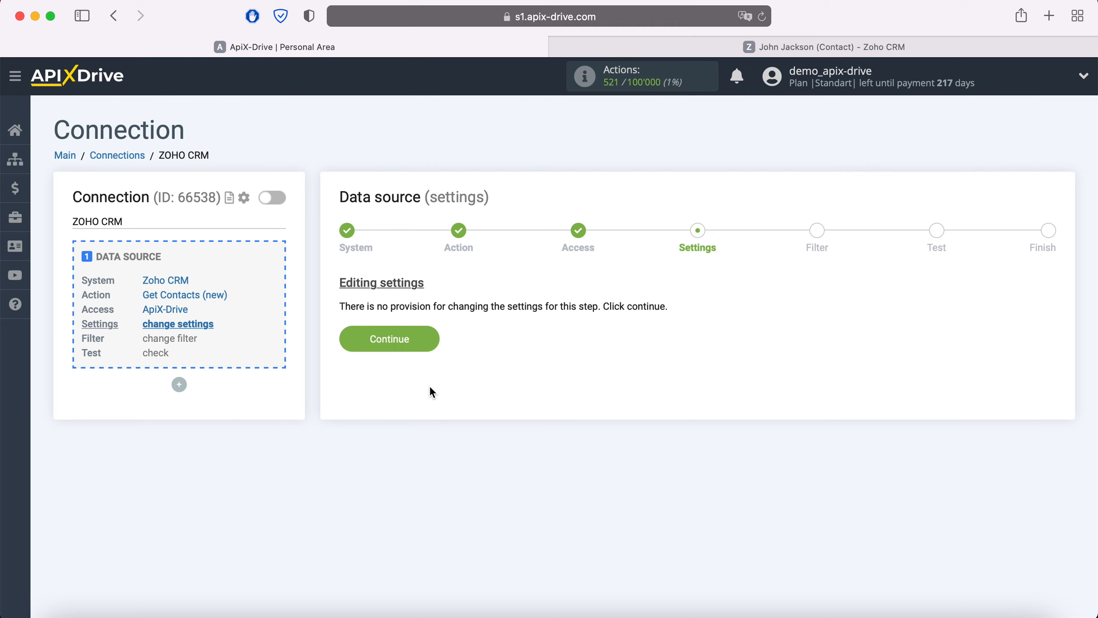
pyautogui.click(432, 338)
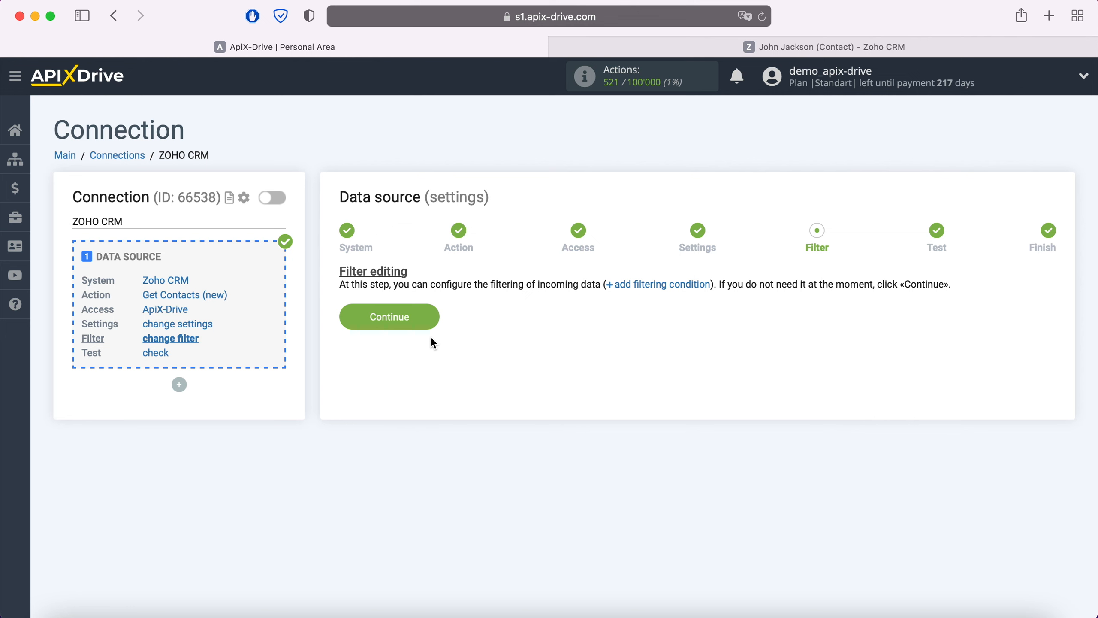
pyautogui.click(432, 315)
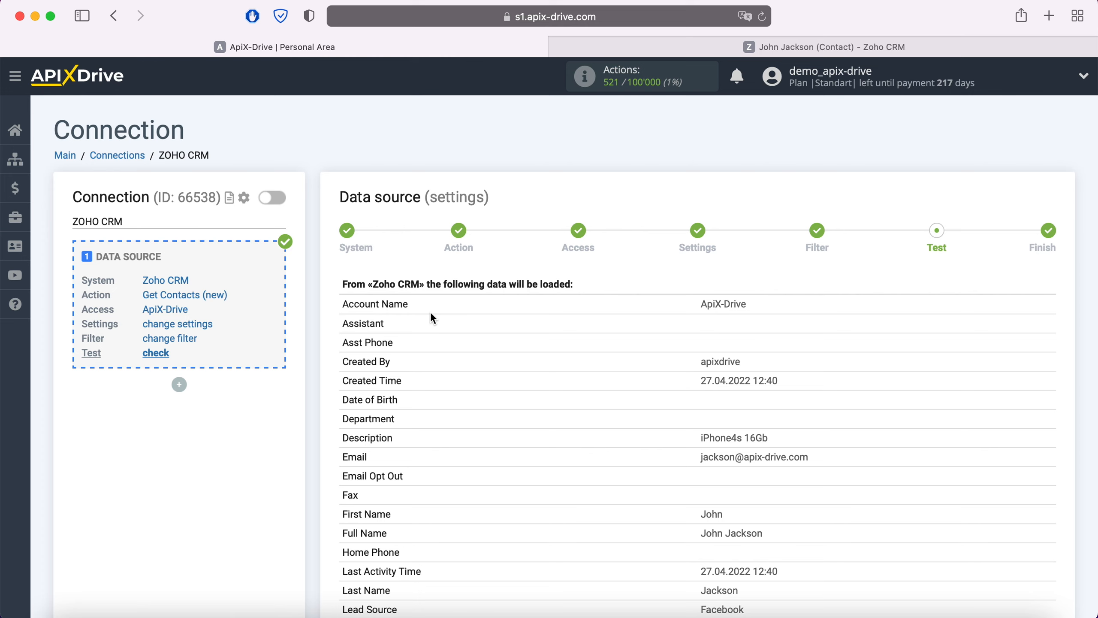
# Review the test contact data loaded from Zoho CRM and complete the data source setup
pyautogui.scroll(-10, 432, 314)
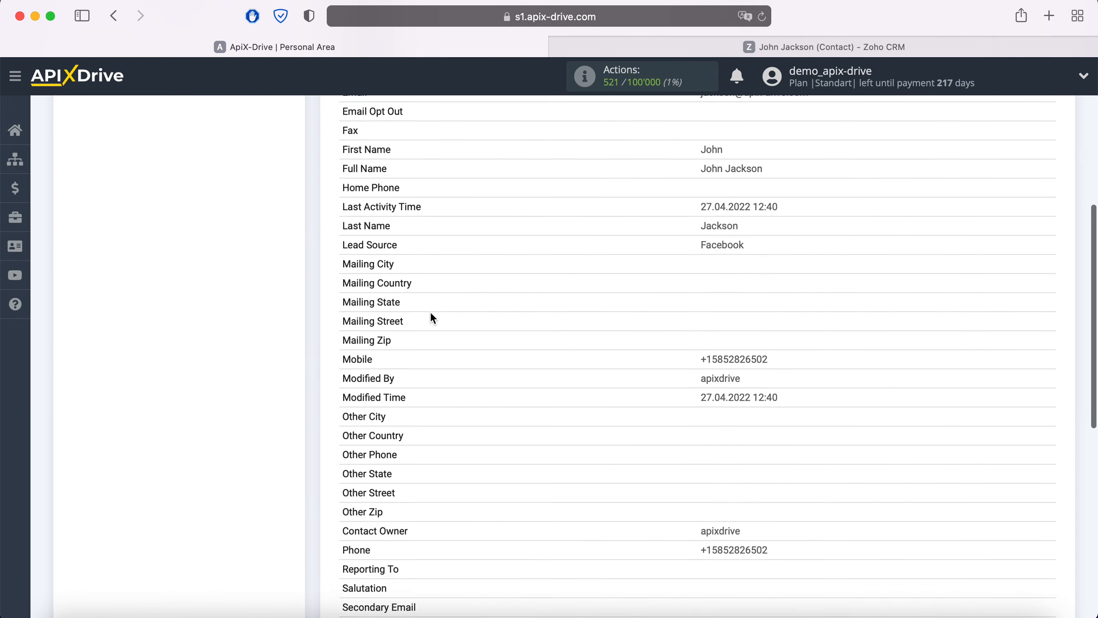
pyautogui.scroll(-8, 431, 313)
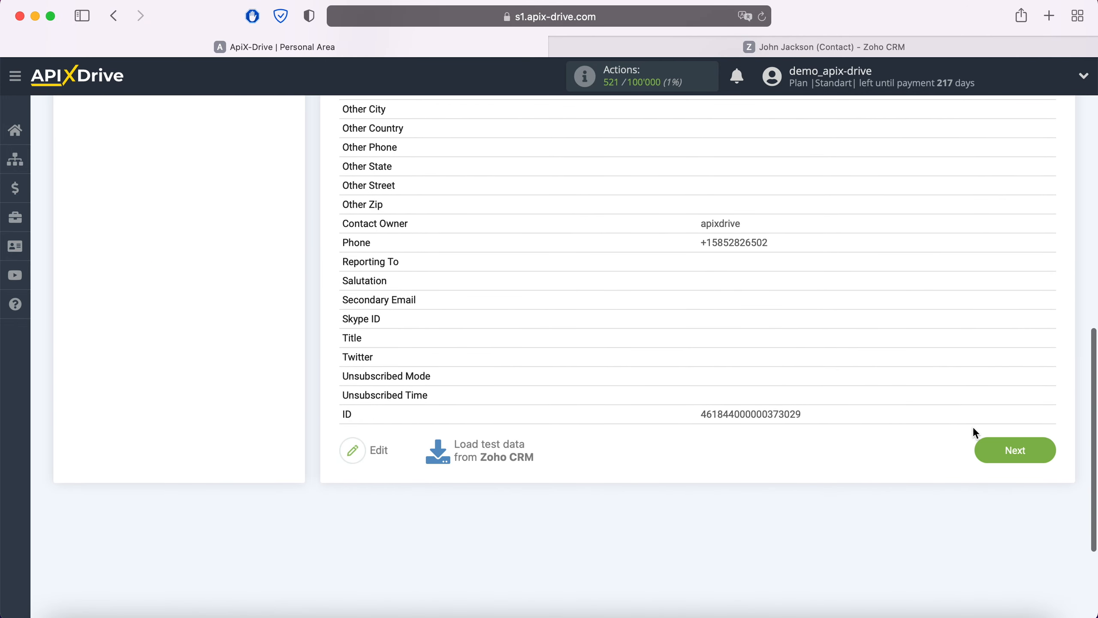
pyautogui.click(1041, 451)
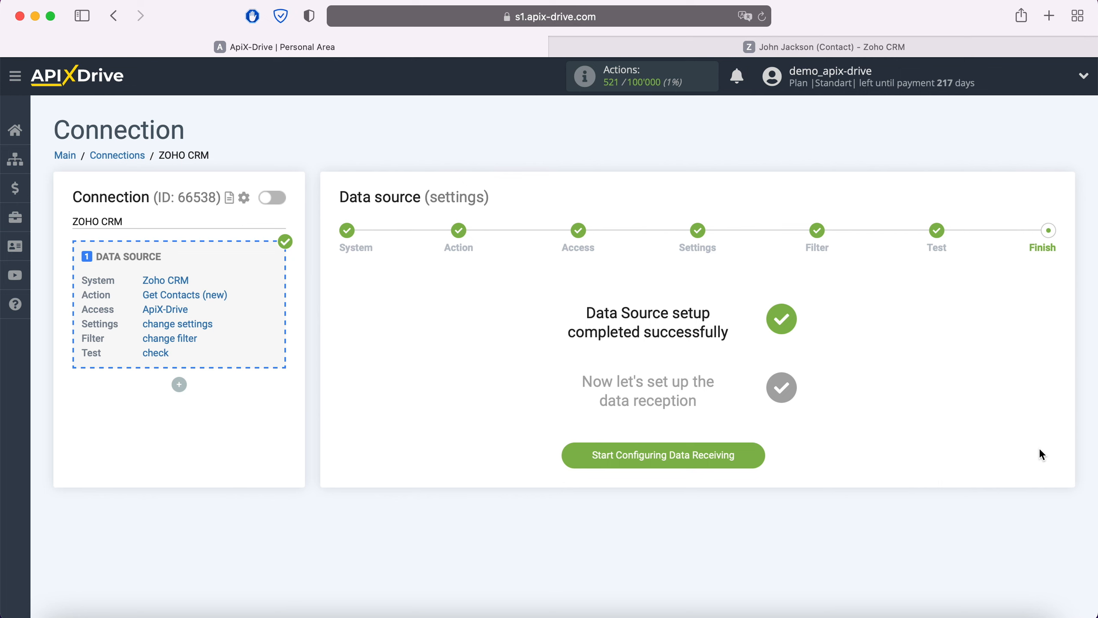
# Start configuring data receiving and choose Telegram as the data destination system
pyautogui.click(756, 455)
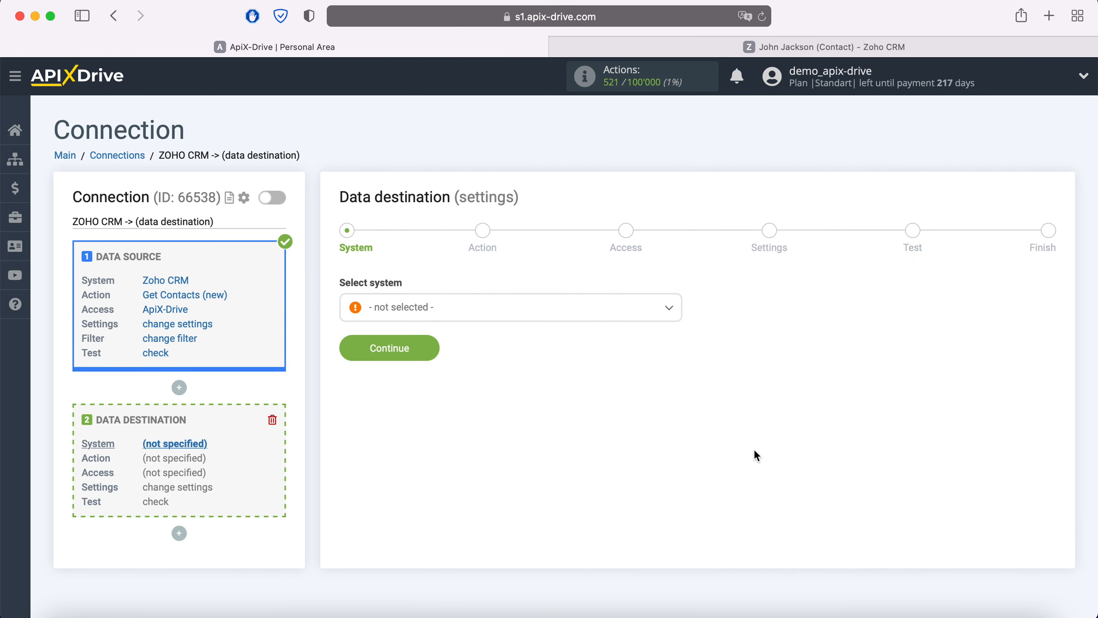
pyautogui.click(537, 316)
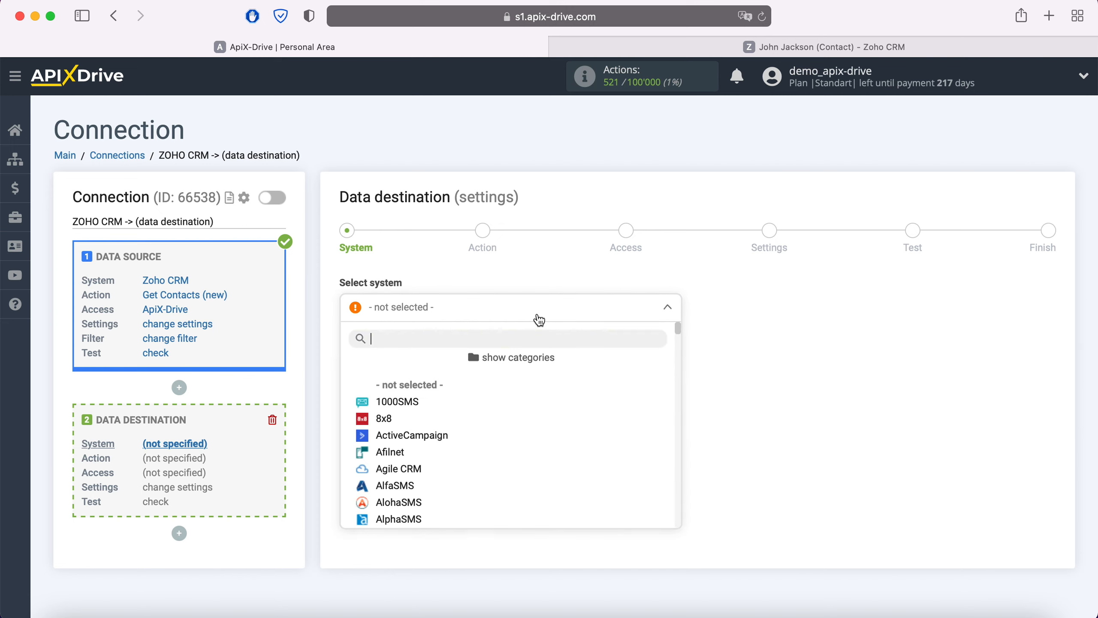
pyautogui.scroll(-3, 545, 401)
pyautogui.scroll(-20, 546, 402)
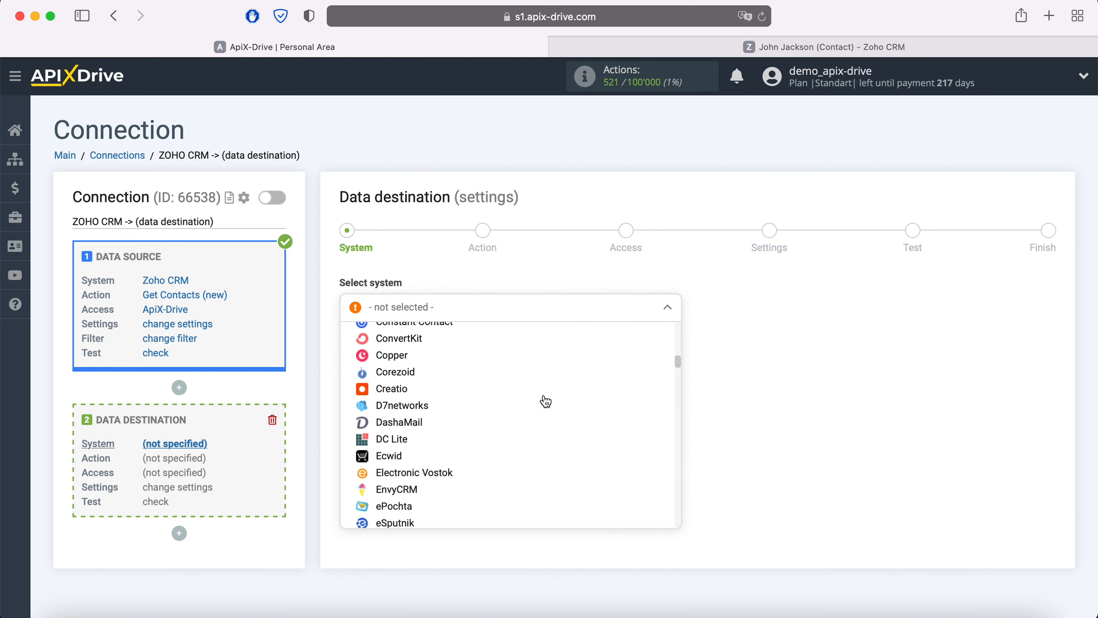
pyautogui.scroll(-20, 546, 401)
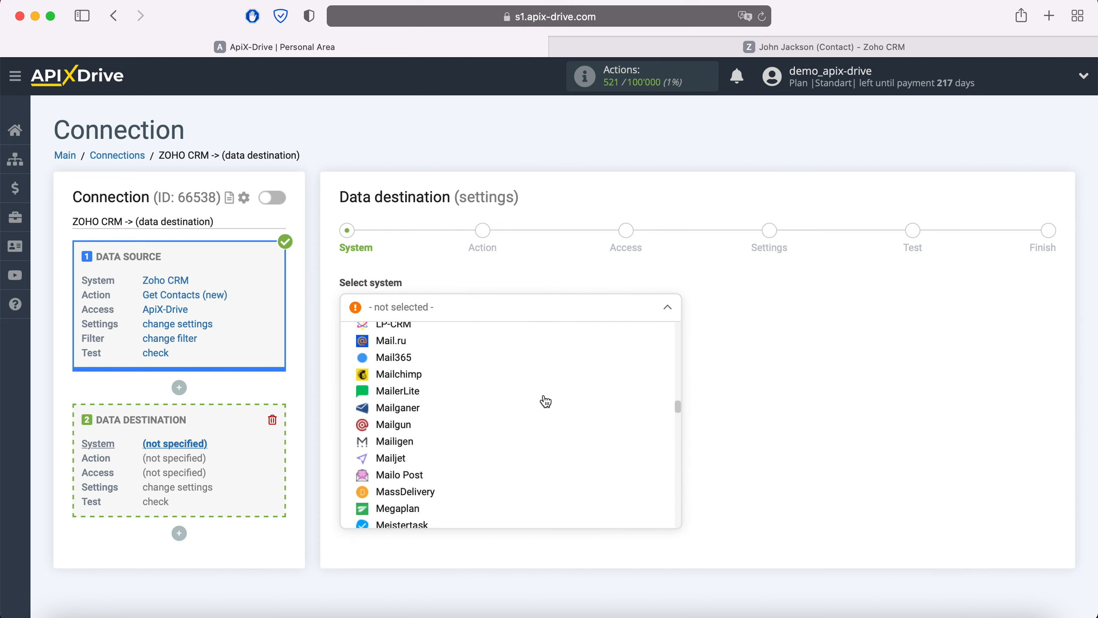
pyautogui.scroll(-20, 546, 401)
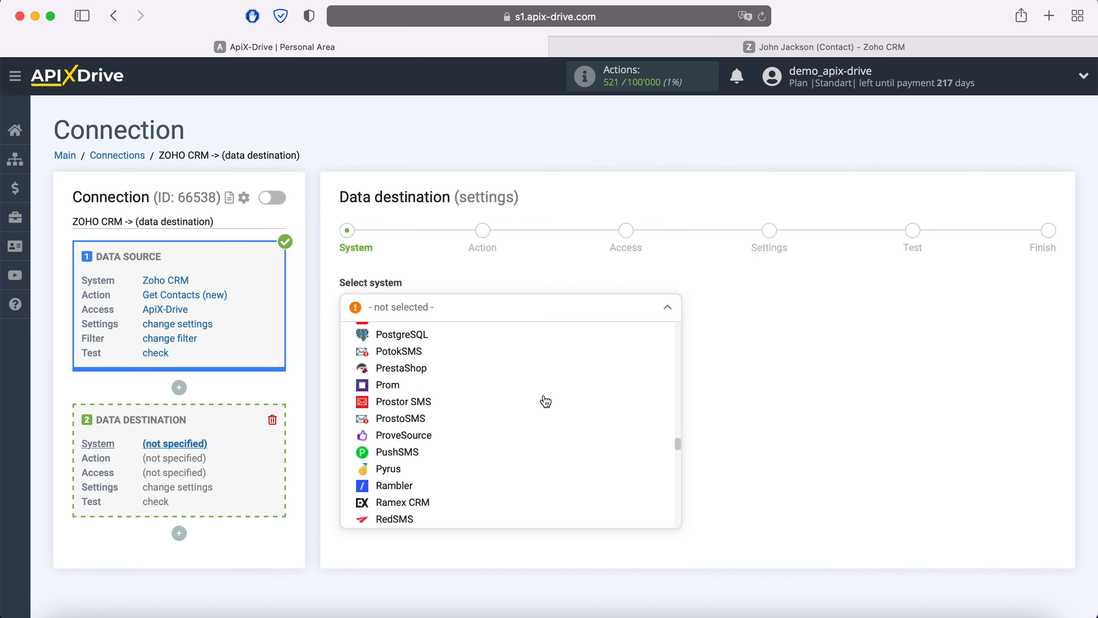
pyautogui.scroll(-20, 546, 401)
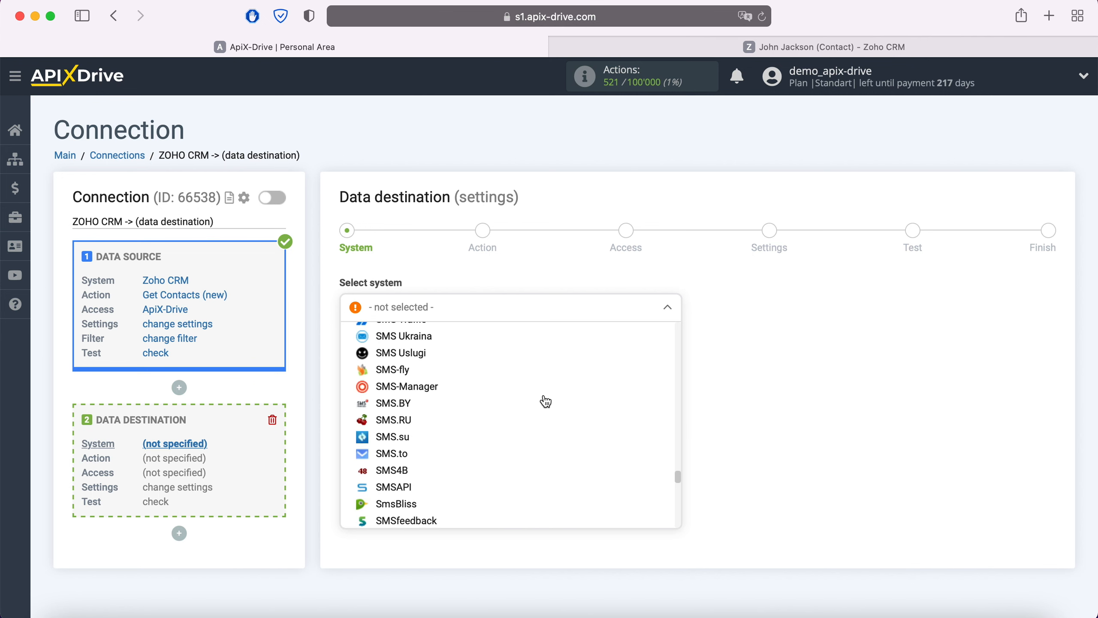
pyautogui.scroll(-5, 546, 402)
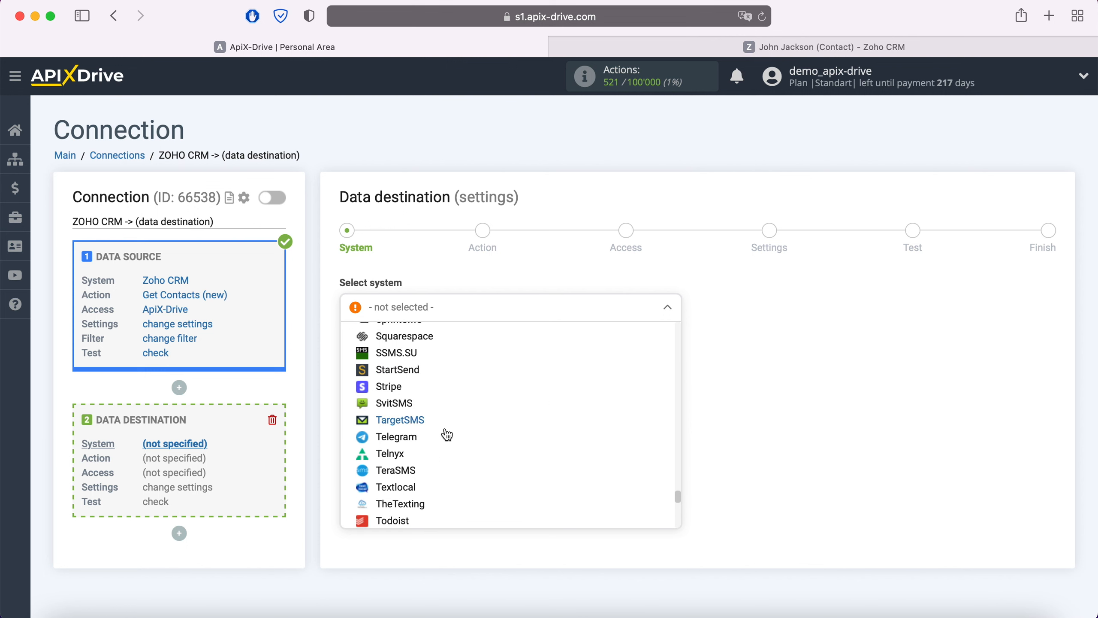
pyautogui.click(446, 434)
pyautogui.click(429, 352)
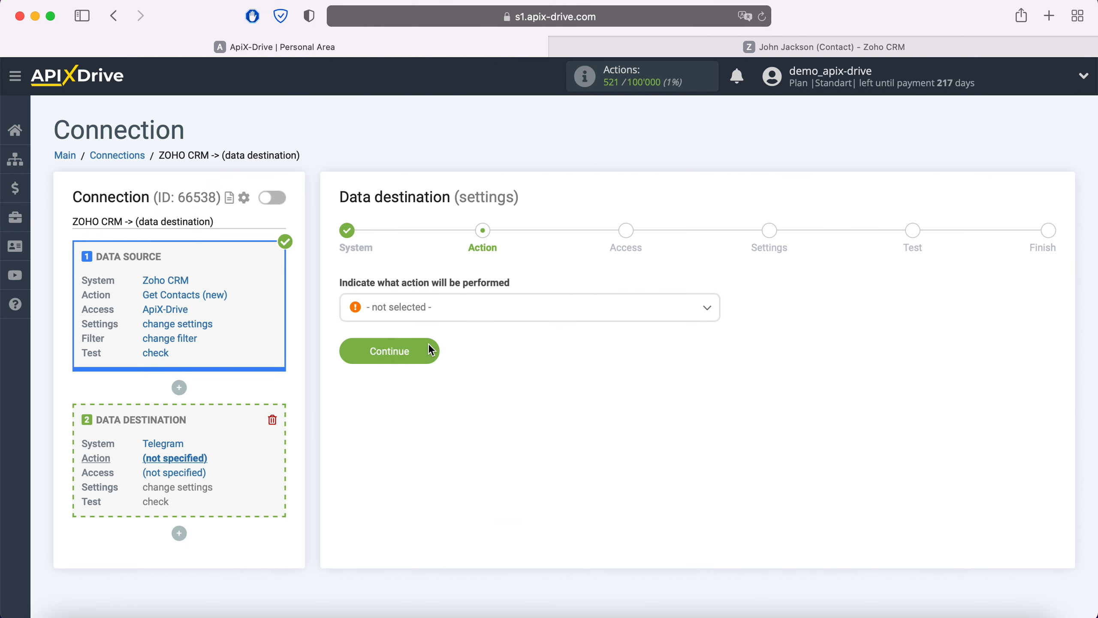
# Set the Telegram destination's action to Send Message and continue to the access stage
pyautogui.click(457, 308)
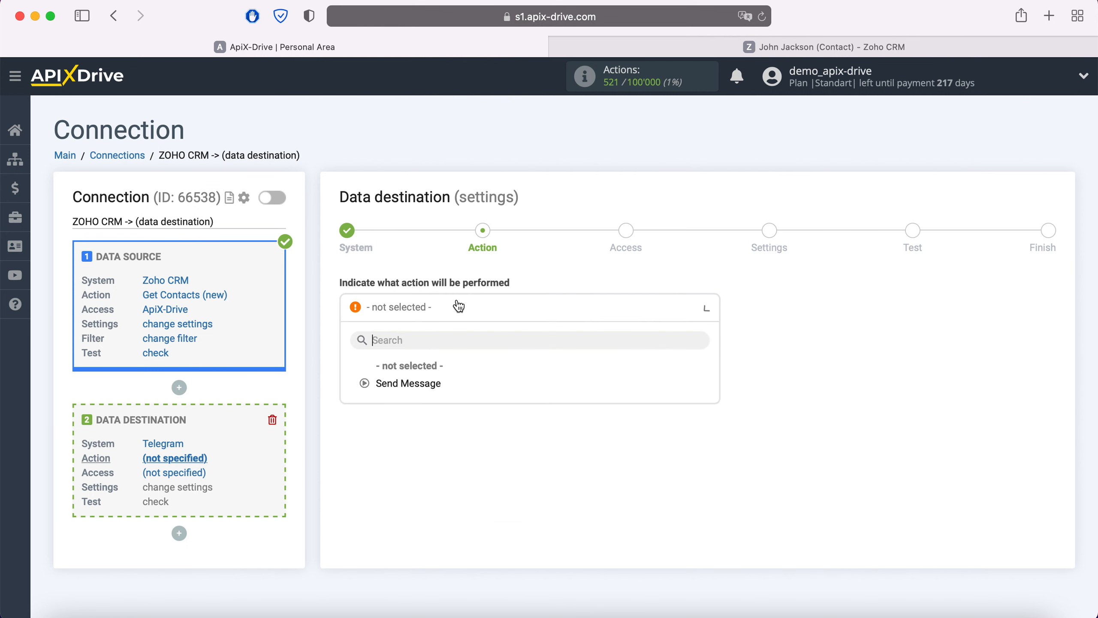
pyautogui.click(428, 384)
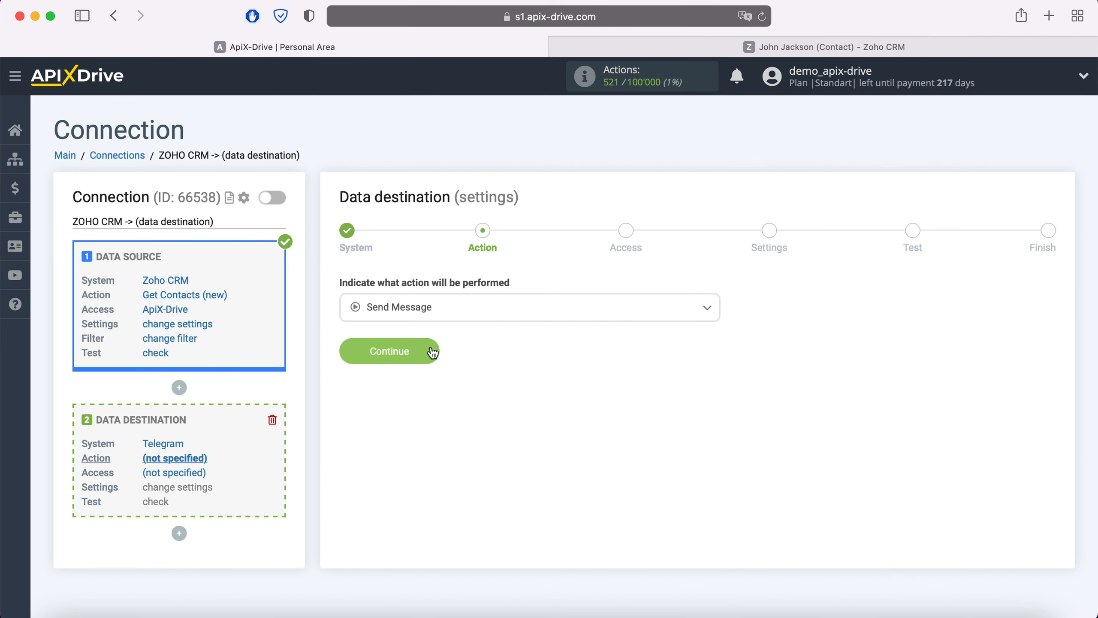
pyautogui.click(431, 351)
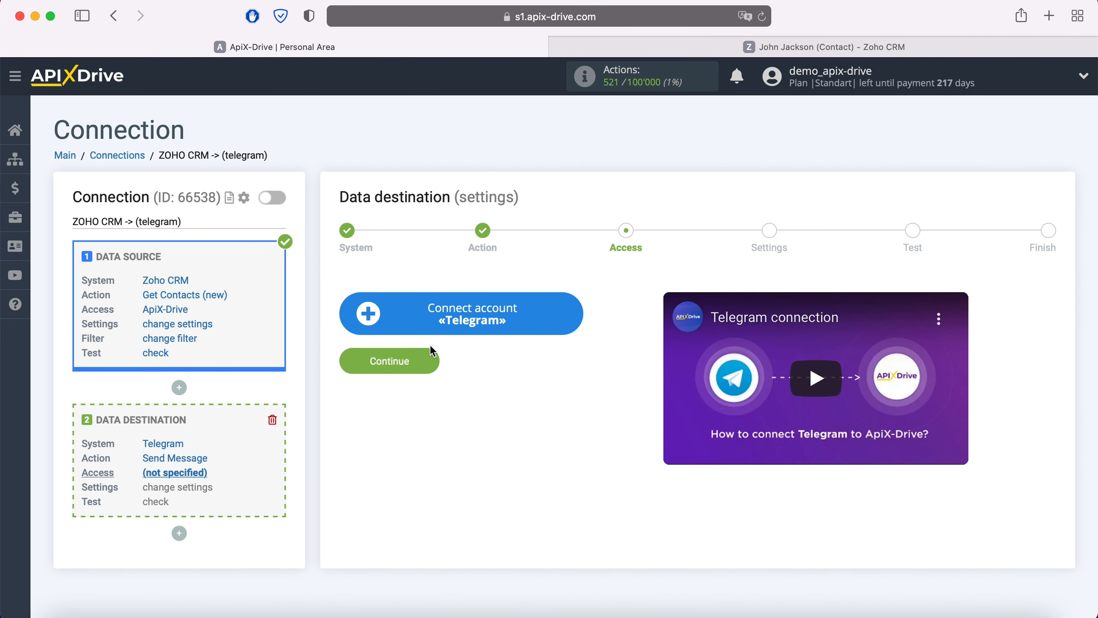
# Start connecting a new Telegram account and save it under the suggested account name
pyautogui.click(572, 320)
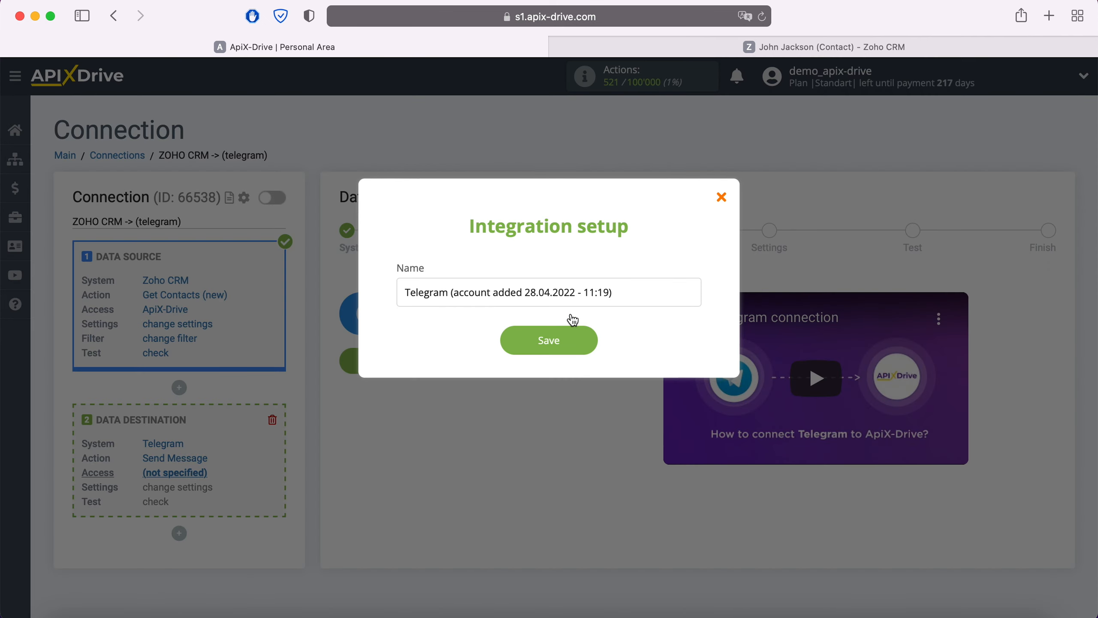
pyautogui.moveTo(616, 293); pyautogui.dragTo(392, 291)
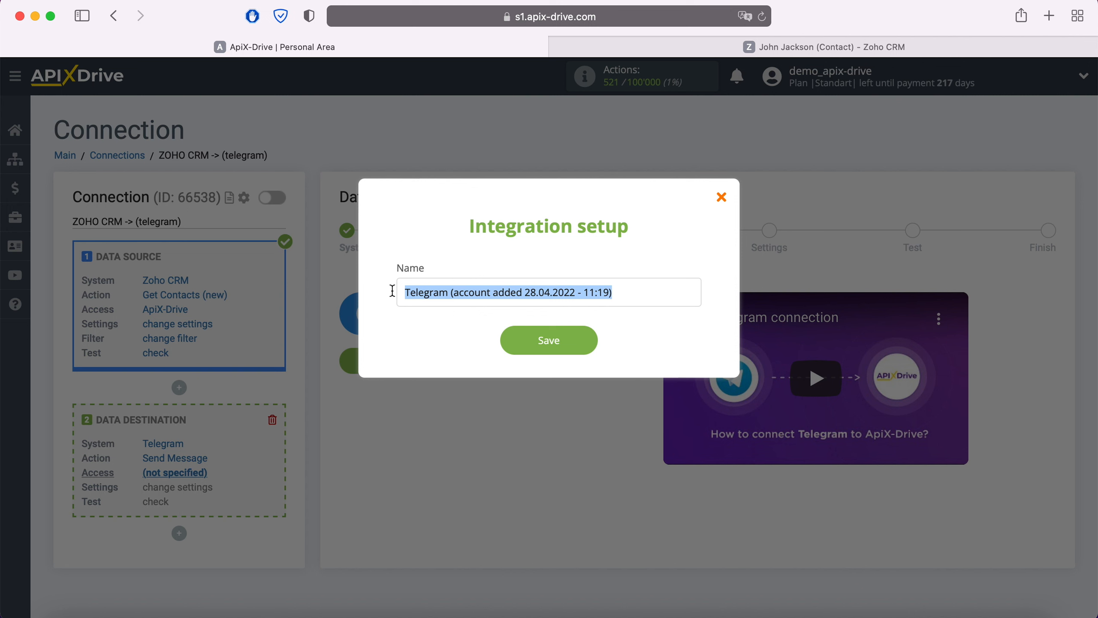
pyautogui.click(588, 341)
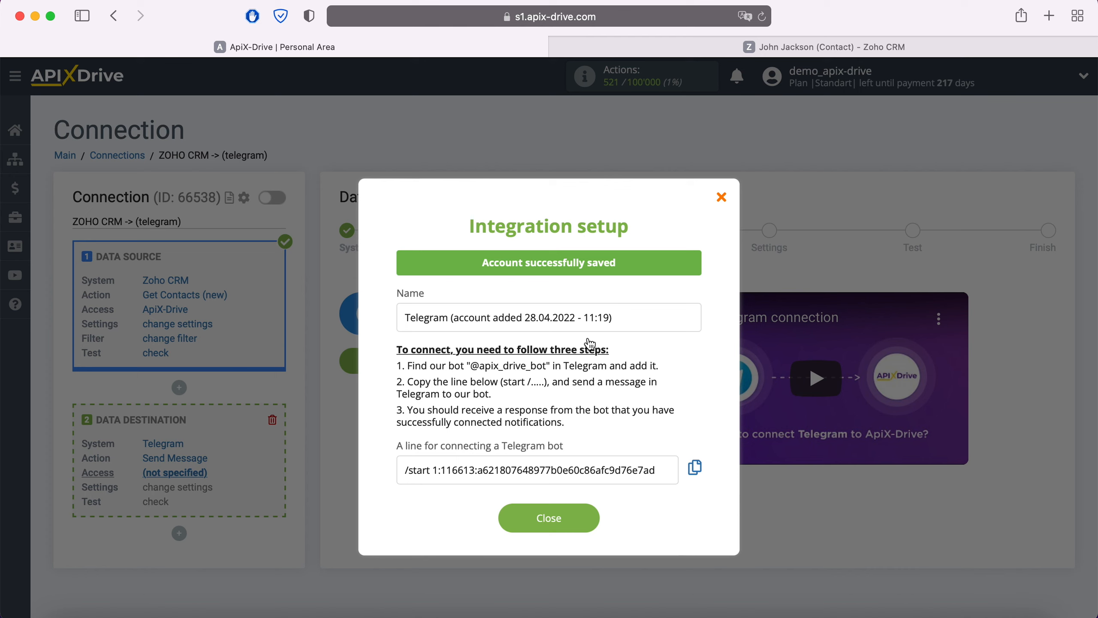
pyautogui.moveTo(470, 366); pyautogui.dragTo(546, 367)
pyautogui.rightClick(526, 367)
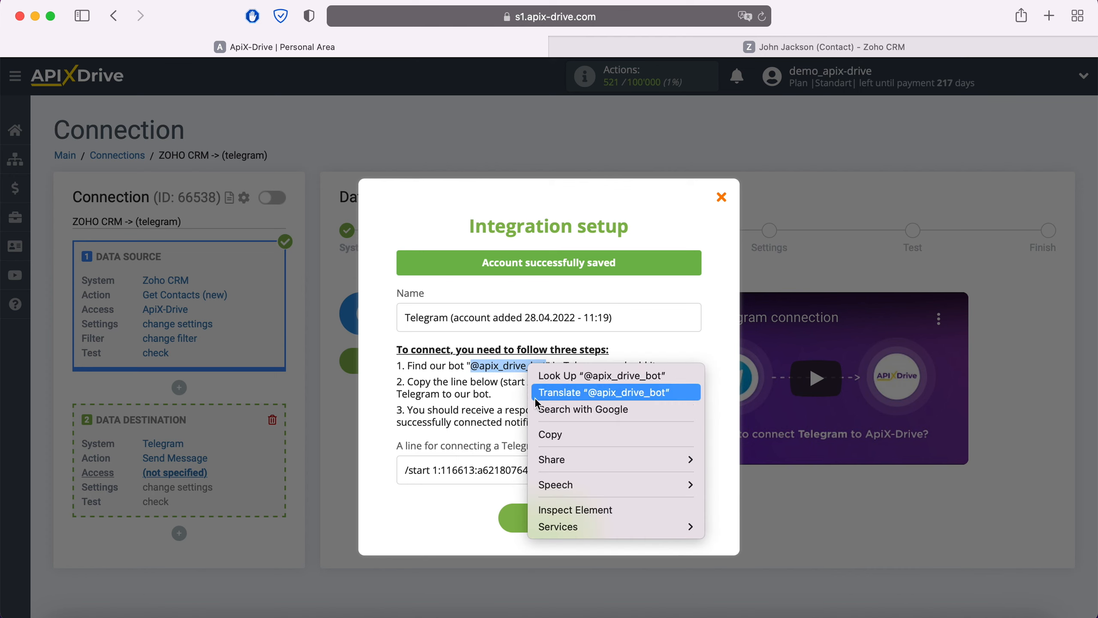
pyautogui.click(558, 434)
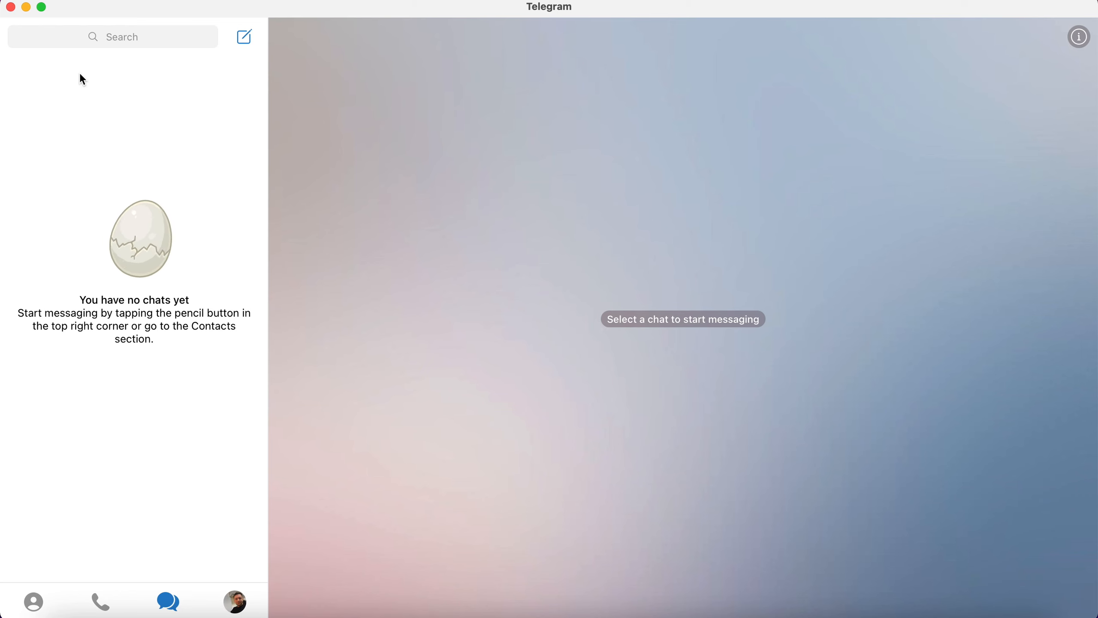
pyautogui.click(85, 38)
pyautogui.rightClick(85, 38)
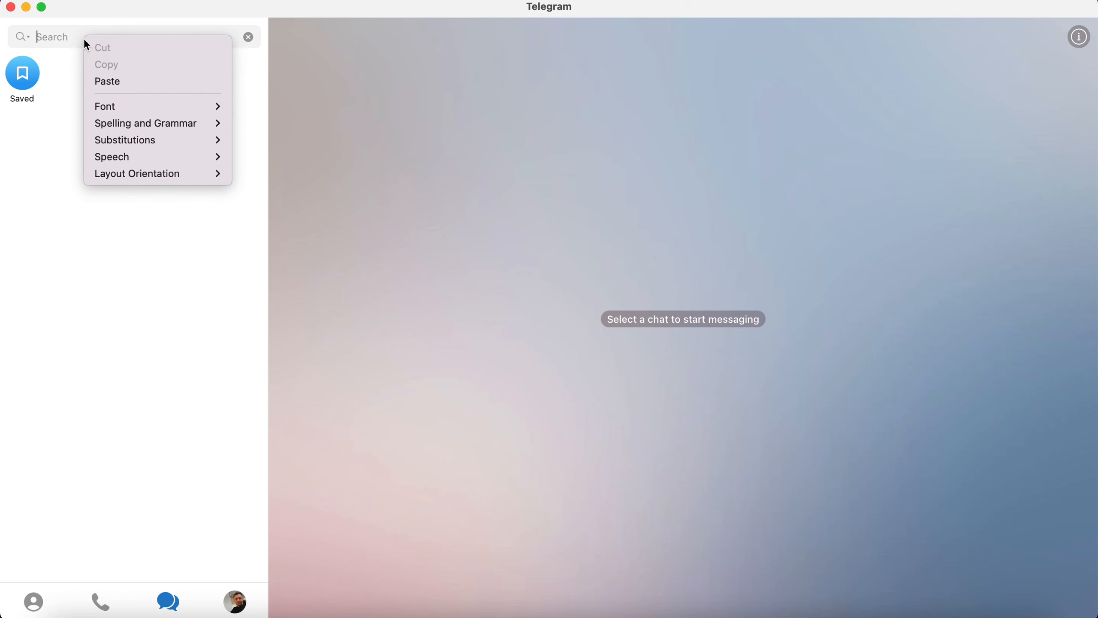
pyautogui.click(111, 79)
pyautogui.click(118, 93)
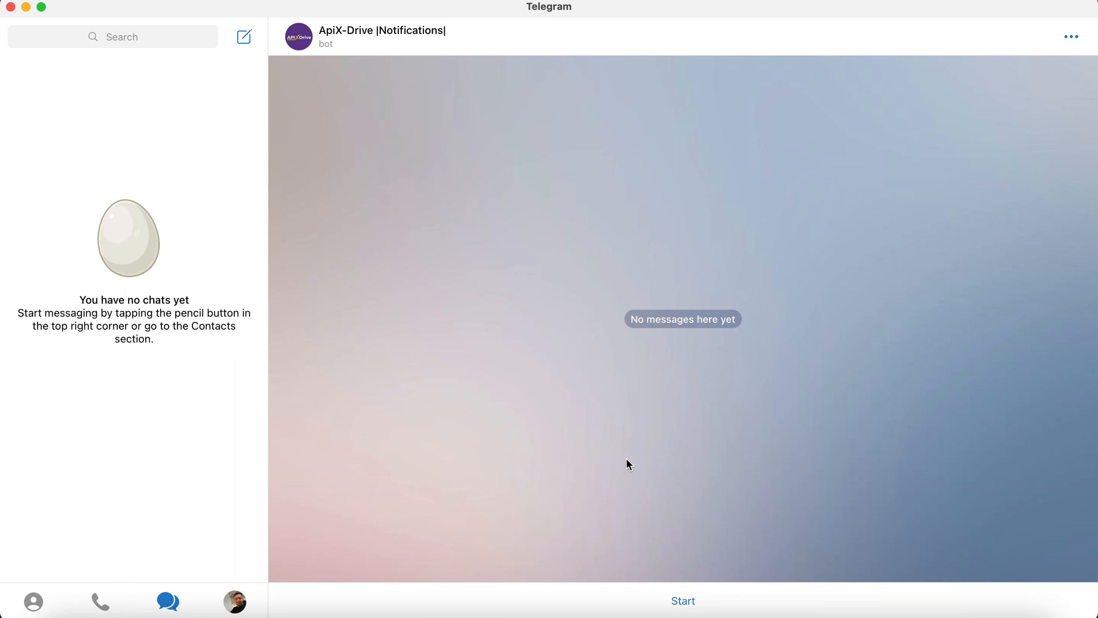
pyautogui.click(682, 601)
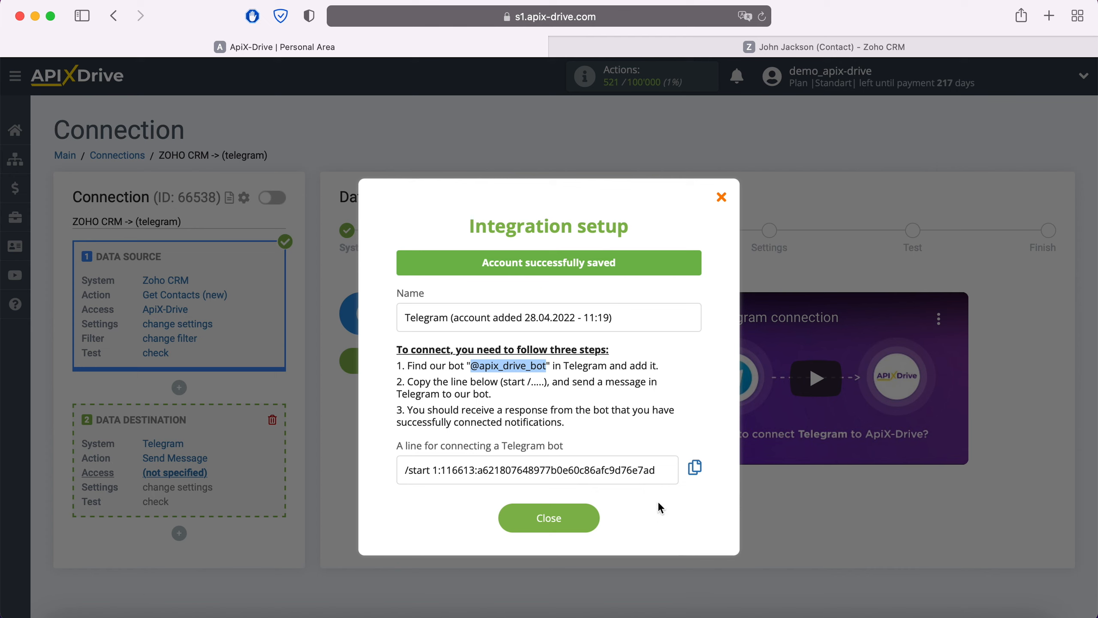
# Copy the line for connecting a Telegram bot from ApiX-Drive, send it to the bot in Telegram, and close the integration setup
pyautogui.moveTo(659, 473); pyautogui.dragTo(404, 459)
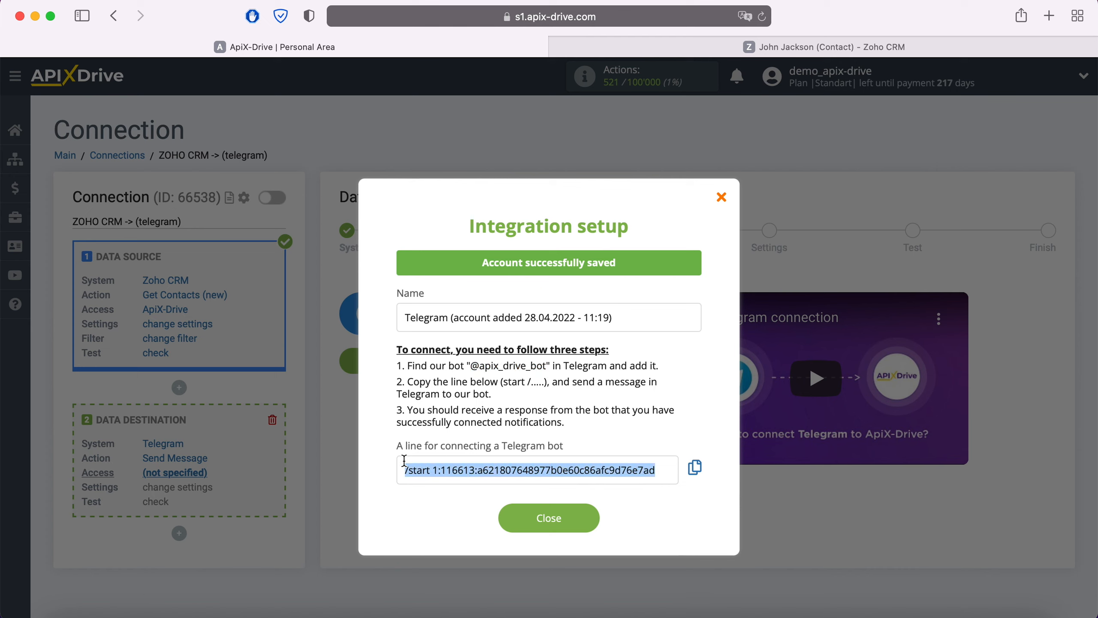
pyautogui.rightClick(440, 472)
pyautogui.click(489, 411)
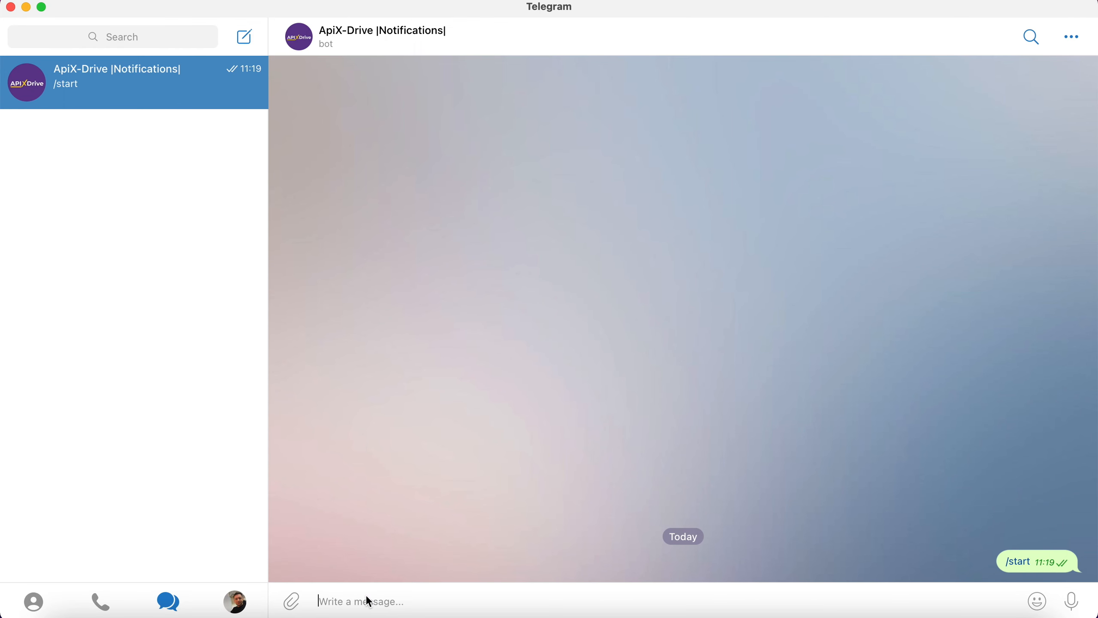
pyautogui.rightClick(368, 601)
pyautogui.click(399, 551)
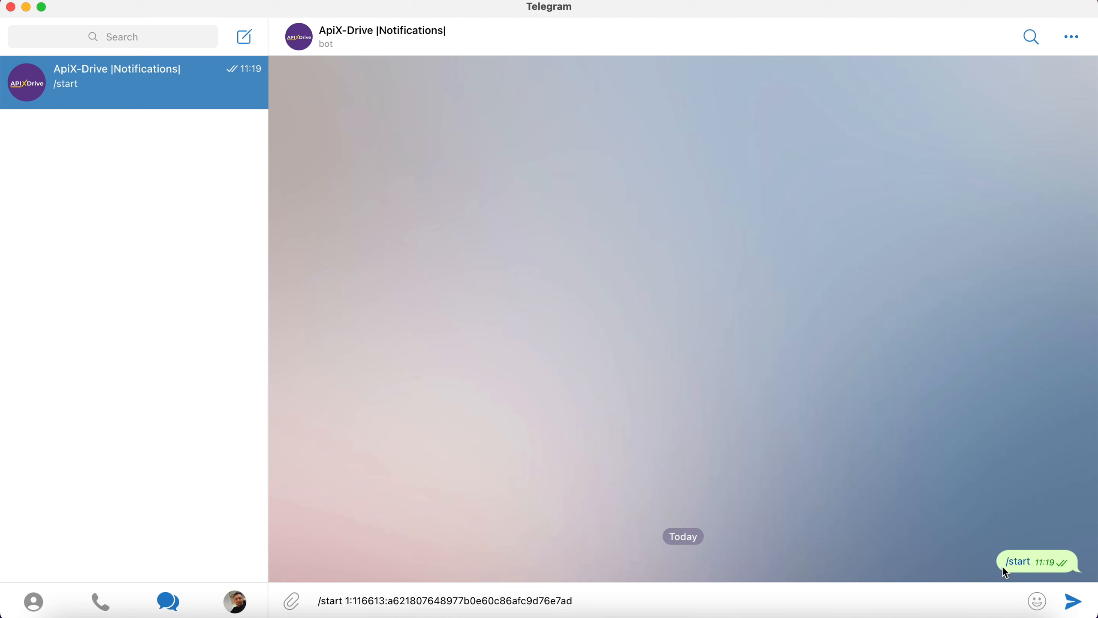
pyautogui.click(1065, 600)
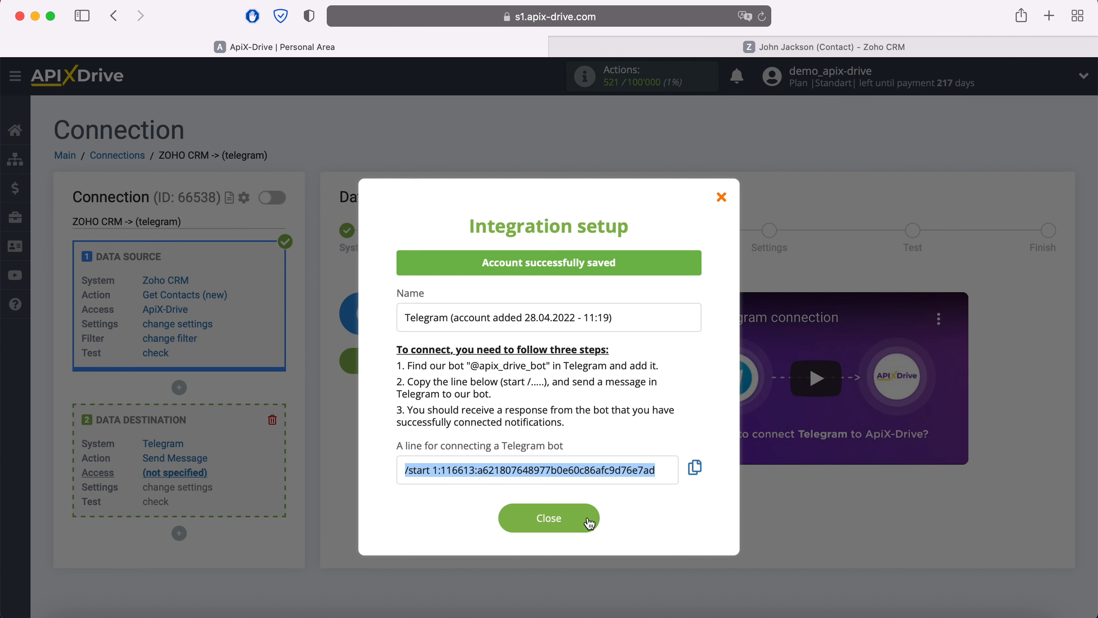
pyautogui.click(589, 522)
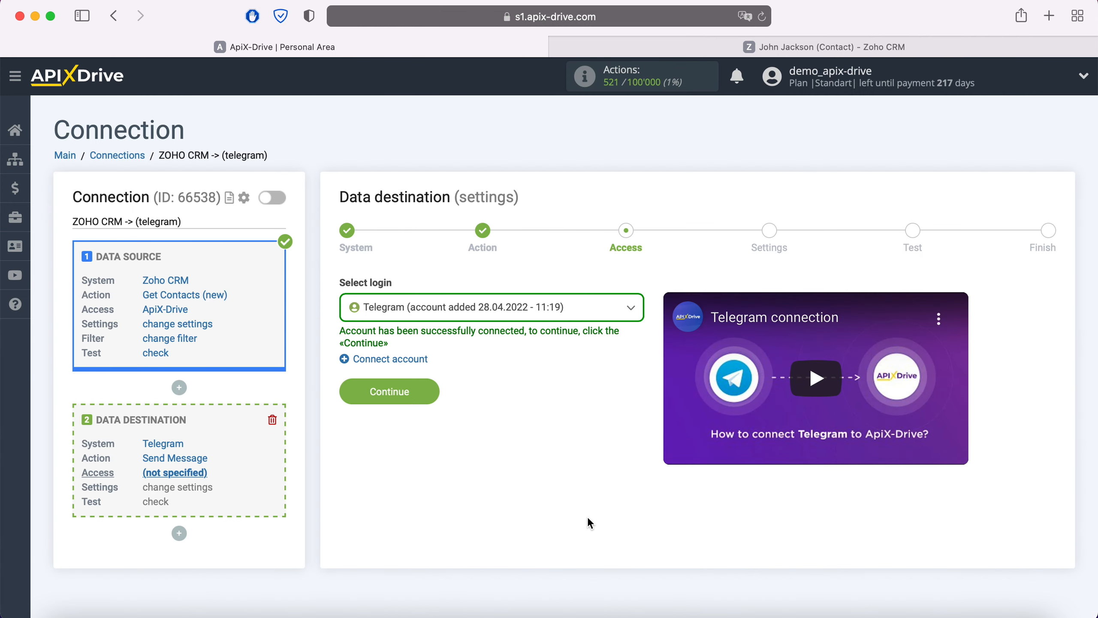
# Select the newly connected Telegram account as the destination login and continue to the settings stage
pyautogui.click(578, 307)
pyautogui.click(555, 403)
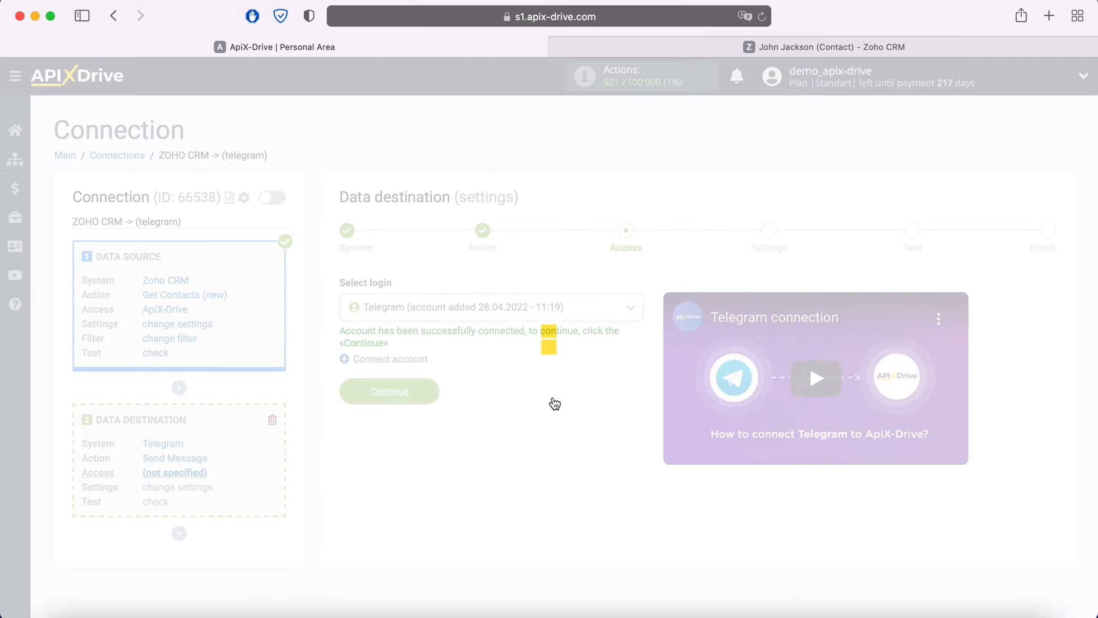
pyautogui.click(432, 388)
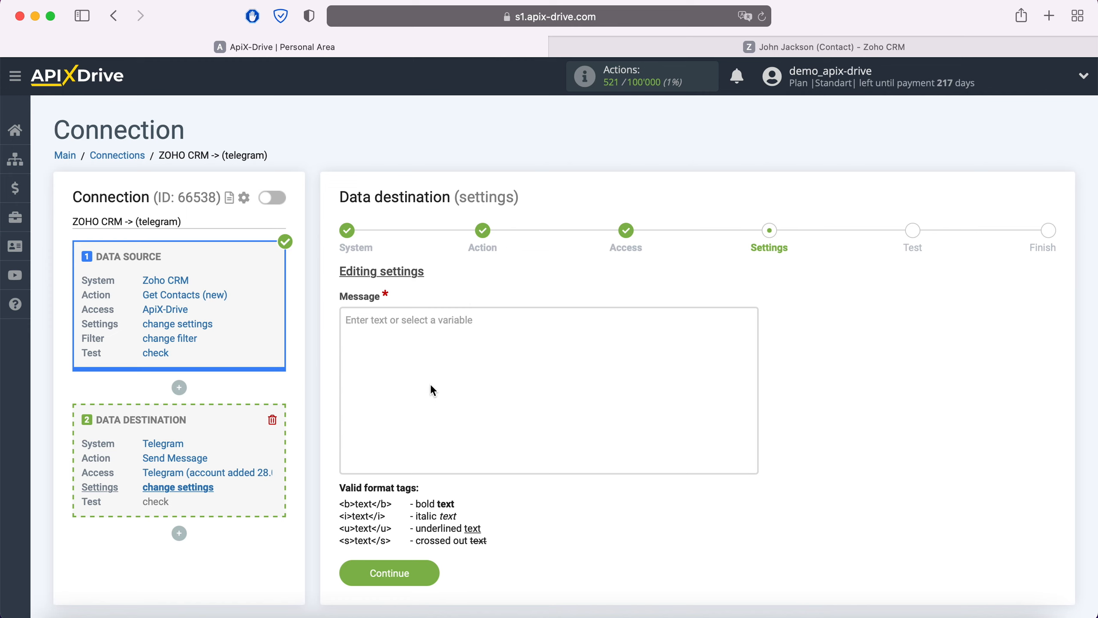
# Compose the message's first line as "New Contact from Zoho CRM" followed by the Zoho CRM Created Time variable
pyautogui.click(395, 327)
pyautogui.scroll(-3, 395, 328)
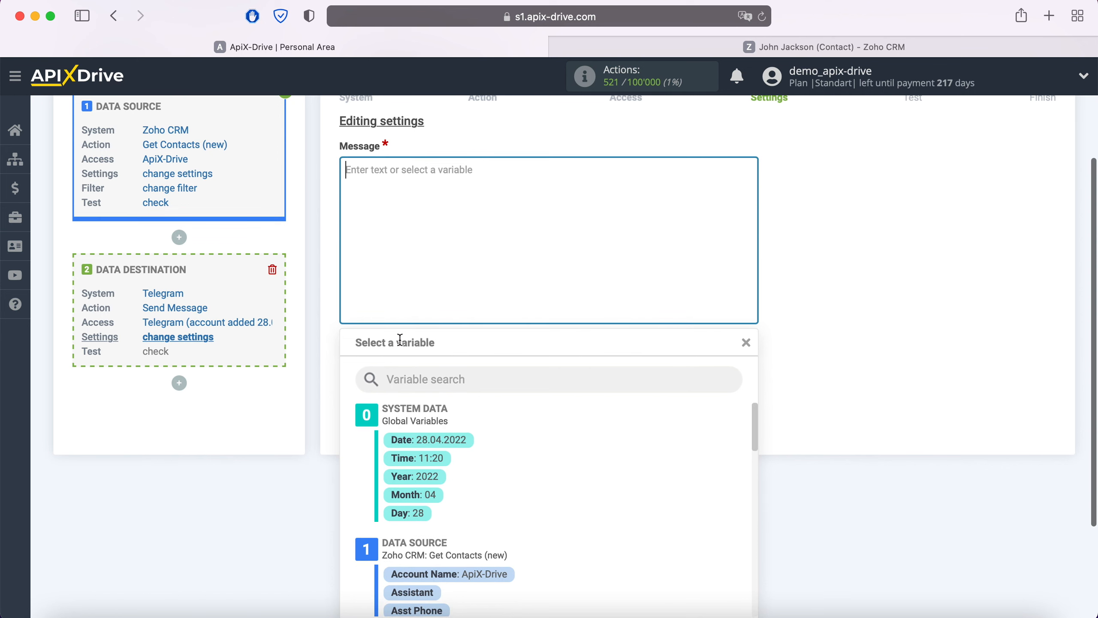
pyautogui.scroll(-3, 602, 488)
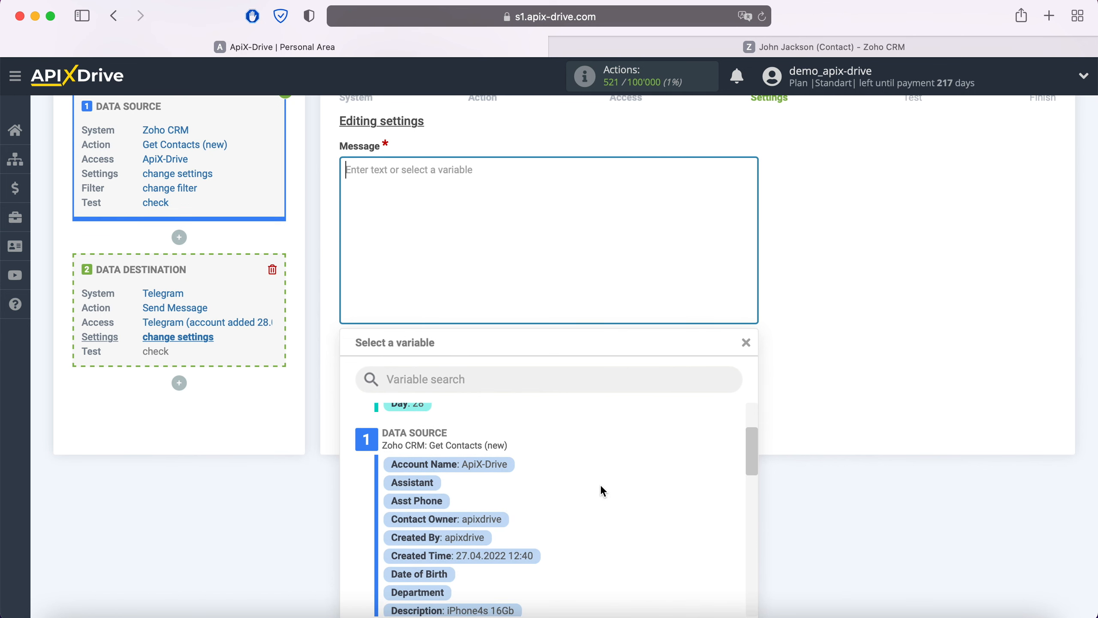
pyautogui.click(519, 555)
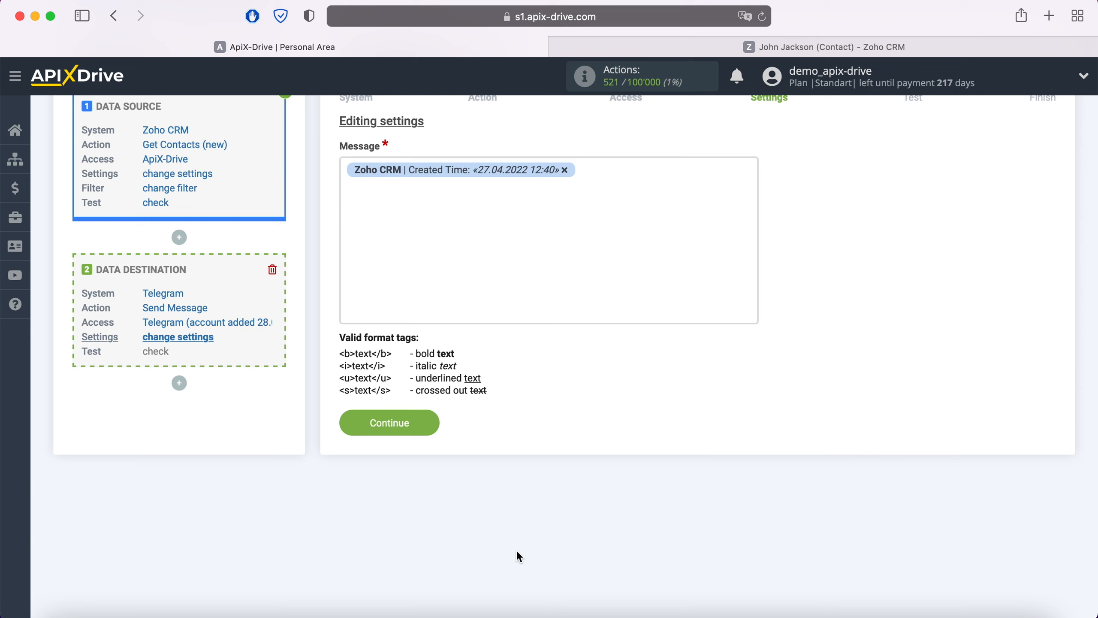
pyautogui.click(342, 173)
pyautogui.write('New ')
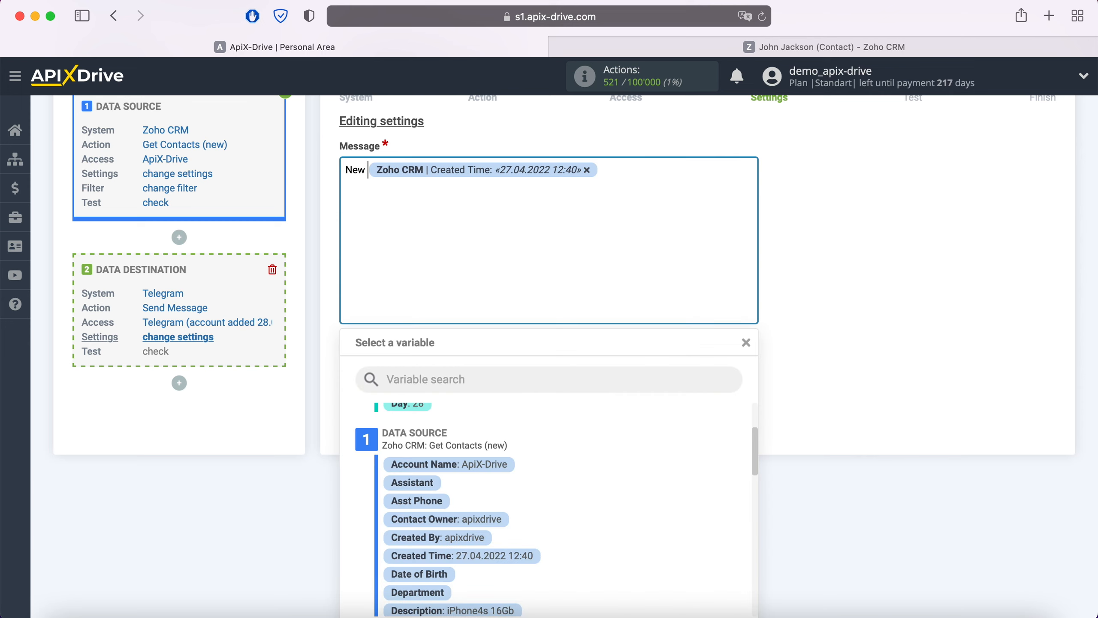
pyautogui.write('Contact ')
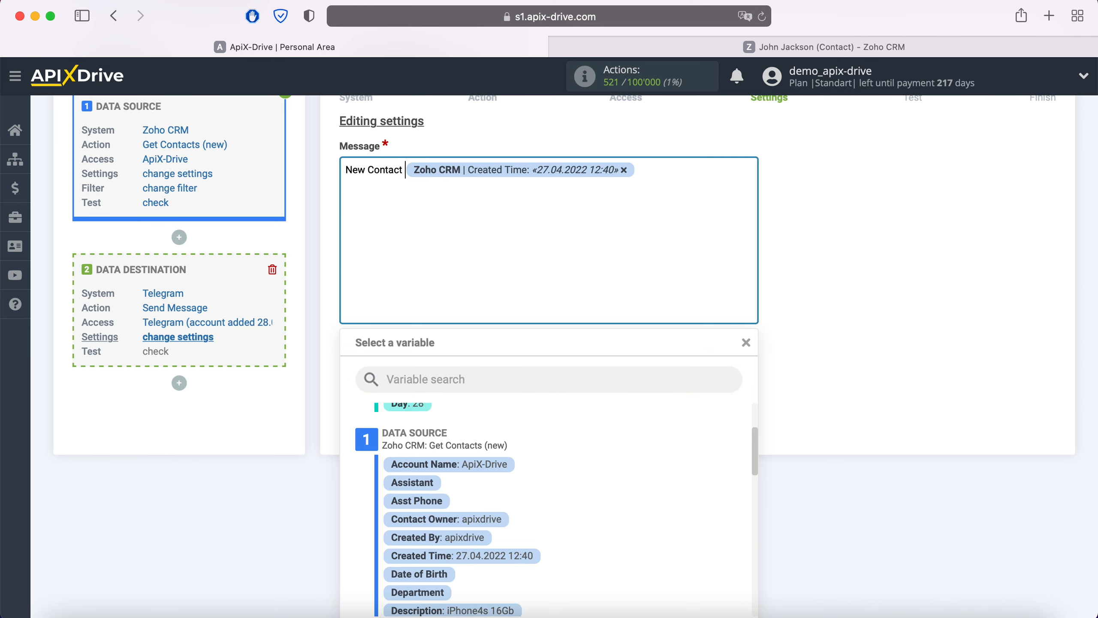
pyautogui.write('from Zoho CRM')
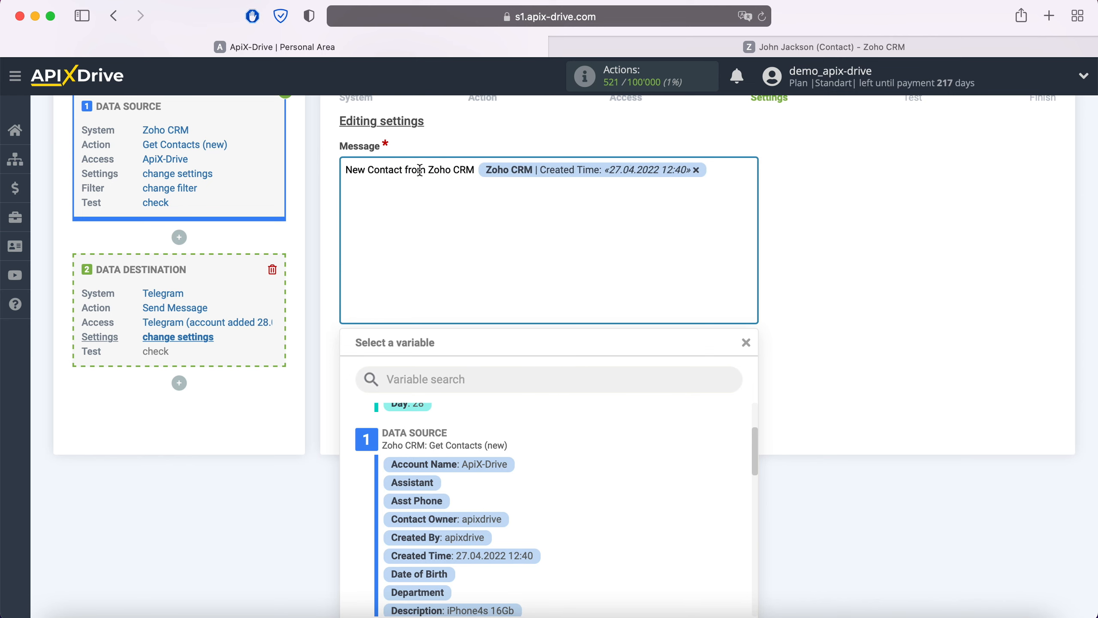
# Add a second message line labelled "Name" with the Zoho CRM Full Name variable
pyautogui.click(729, 165)
pyautogui.press('Return')
pyautogui.write('Name')
pyautogui.scroll(-1, 578, 522)
pyautogui.scroll(-6, 577, 520)
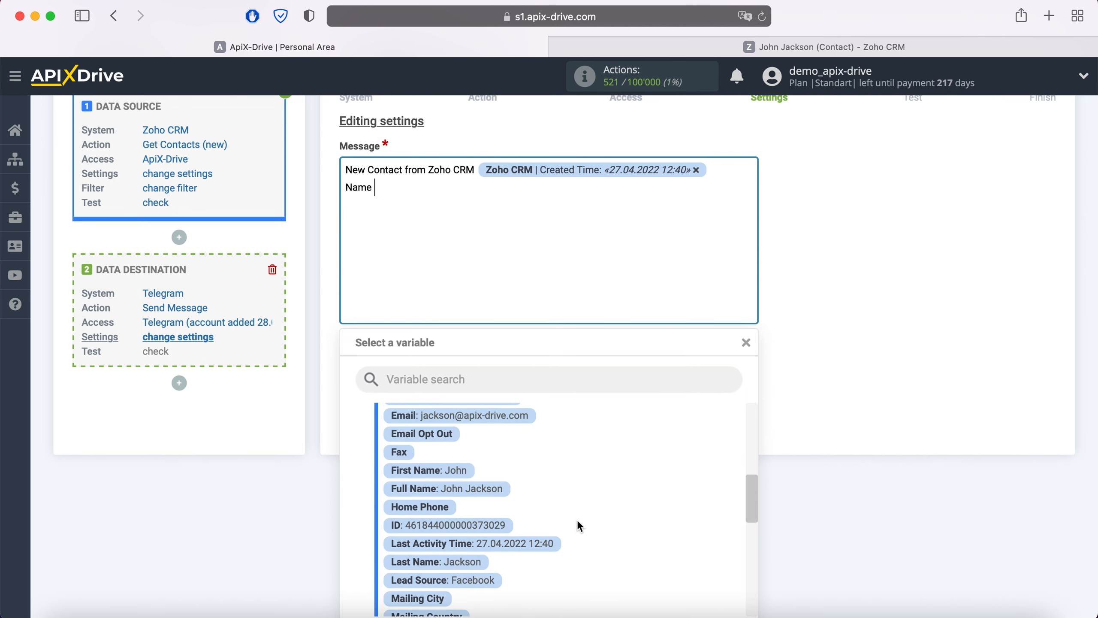
pyautogui.click(499, 473)
# Add a message line labelled "Email" with the Zoho CRM Email variable
pyautogui.press('Return')
pyautogui.write('Email')
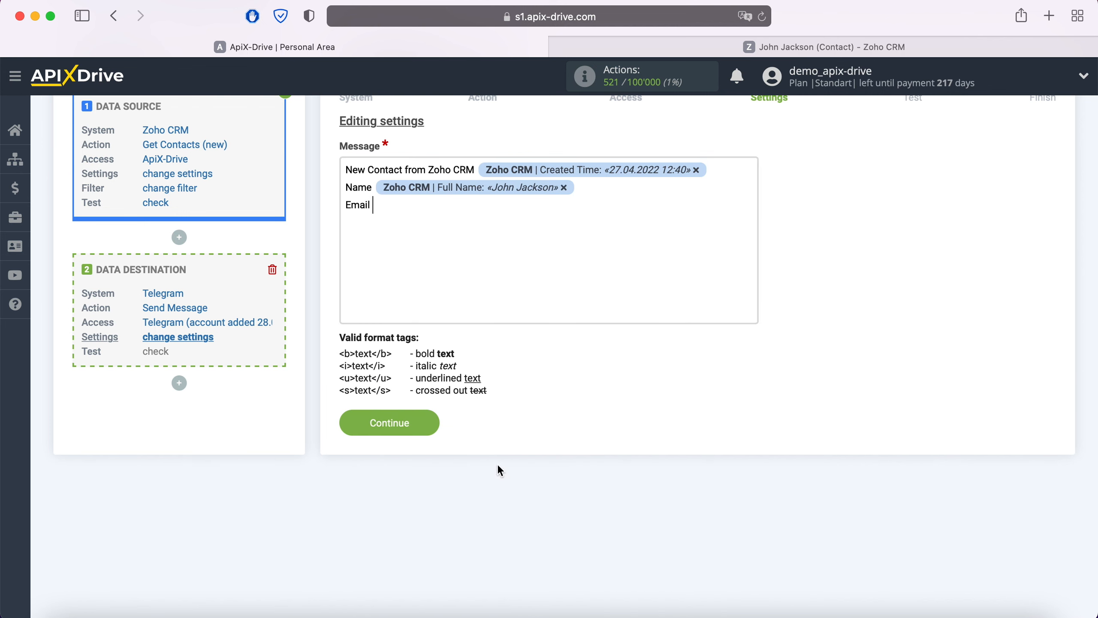
pyautogui.click(436, 205)
pyautogui.scroll(2, 544, 451)
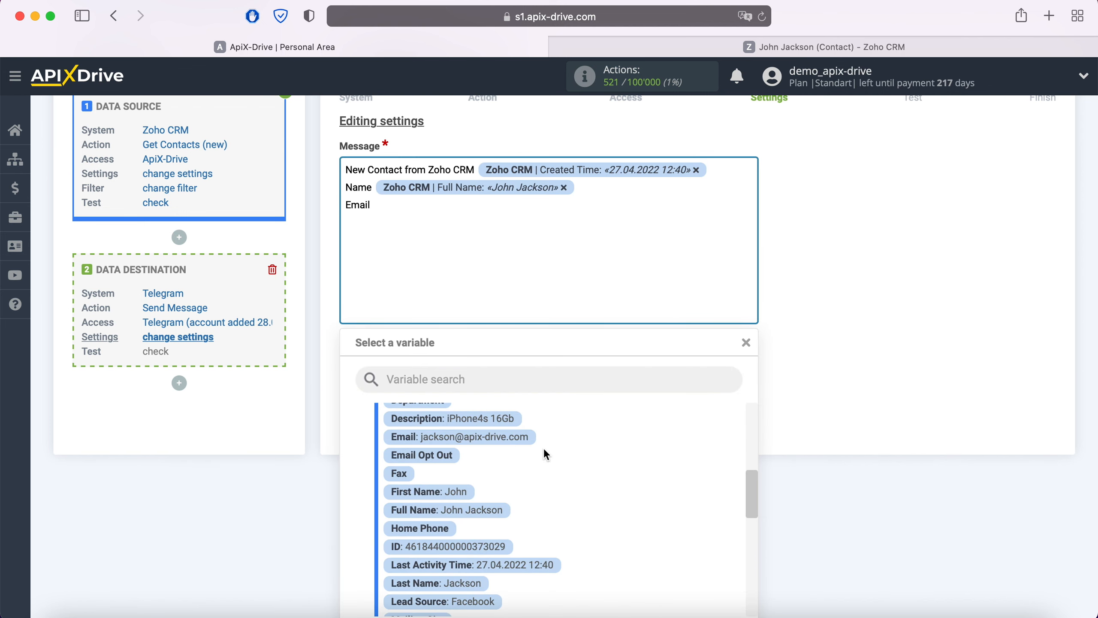
pyautogui.click(528, 440)
# Add a message line labelled "Phone" with the Zoho CRM Mobile variable
pyautogui.press('Return')
pyautogui.write('Phone')
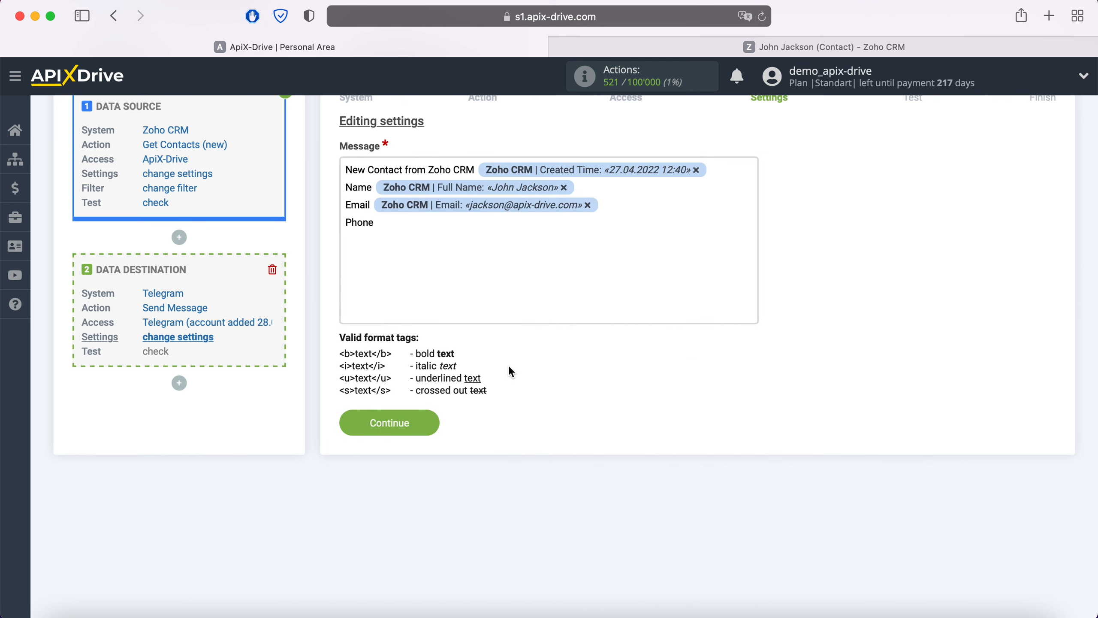
pyautogui.click(449, 229)
pyautogui.scroll(-5, 575, 522)
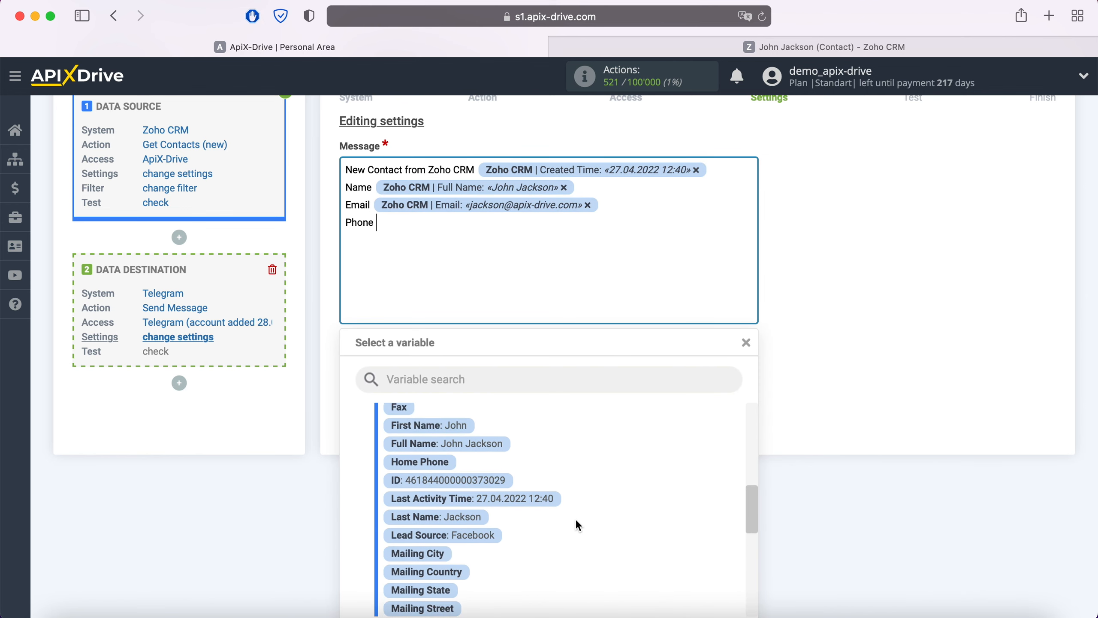
pyautogui.click(490, 564)
# Add a final message line labelled "Pruduct" with the Zoho CRM Description variable
pyautogui.press('Return')
pyautogui.write('P')
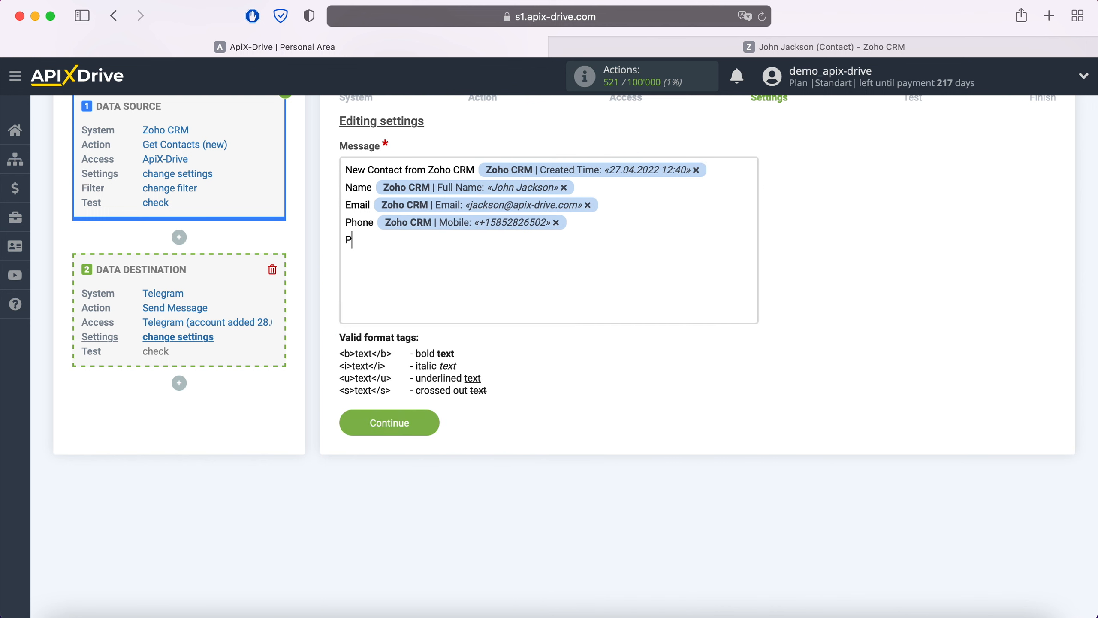
pyautogui.write('ruduct')
pyautogui.click(434, 238)
pyautogui.scroll(6, 588, 507)
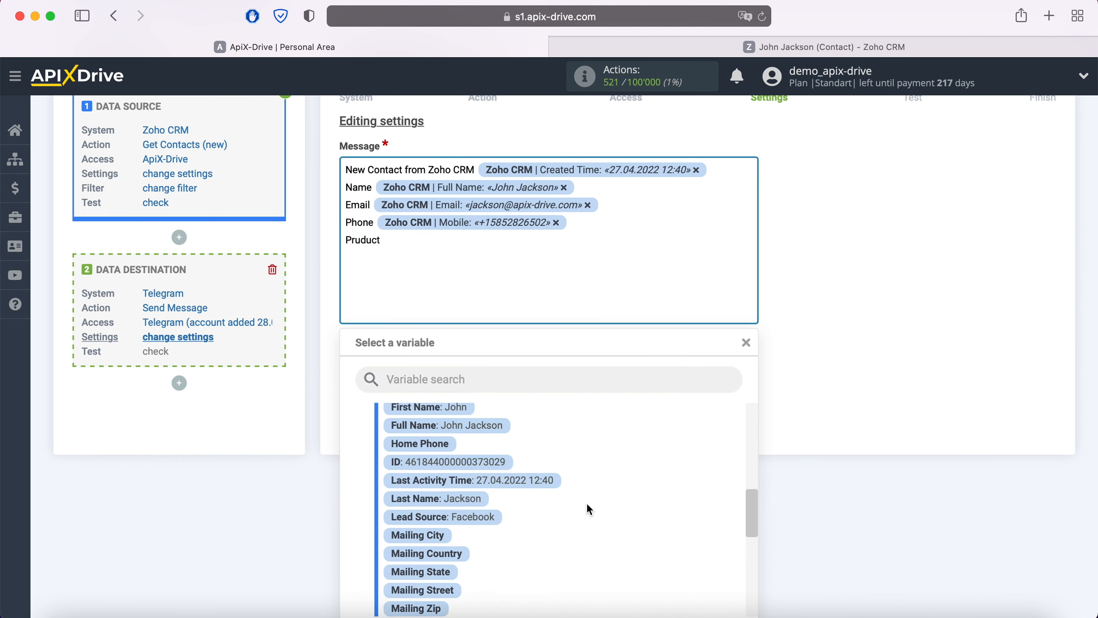
pyautogui.scroll(3, 588, 506)
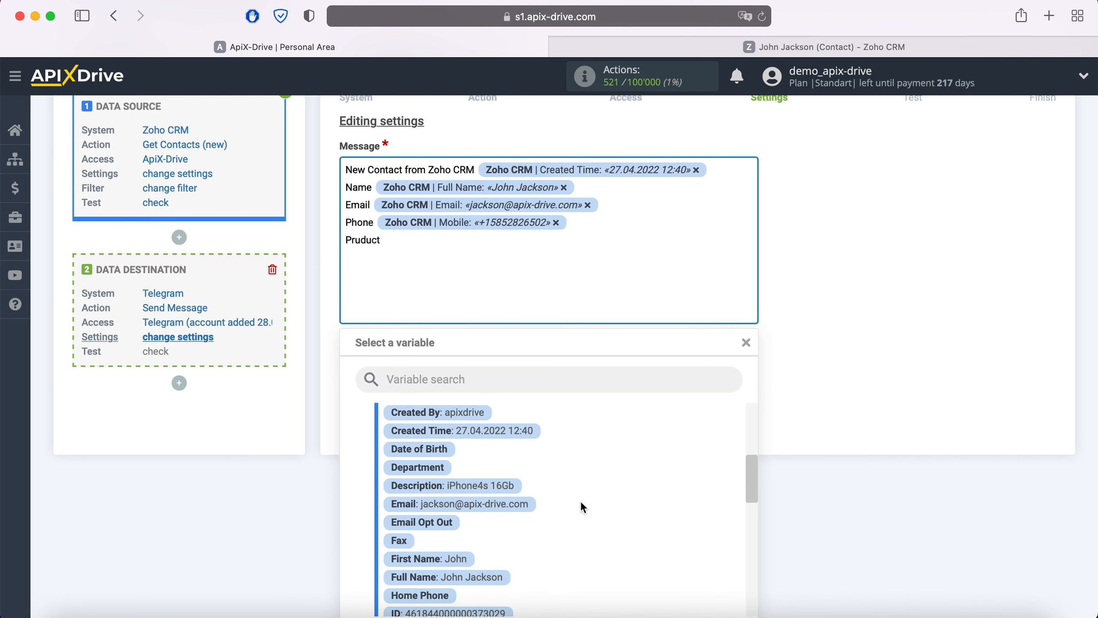
pyautogui.click(501, 420)
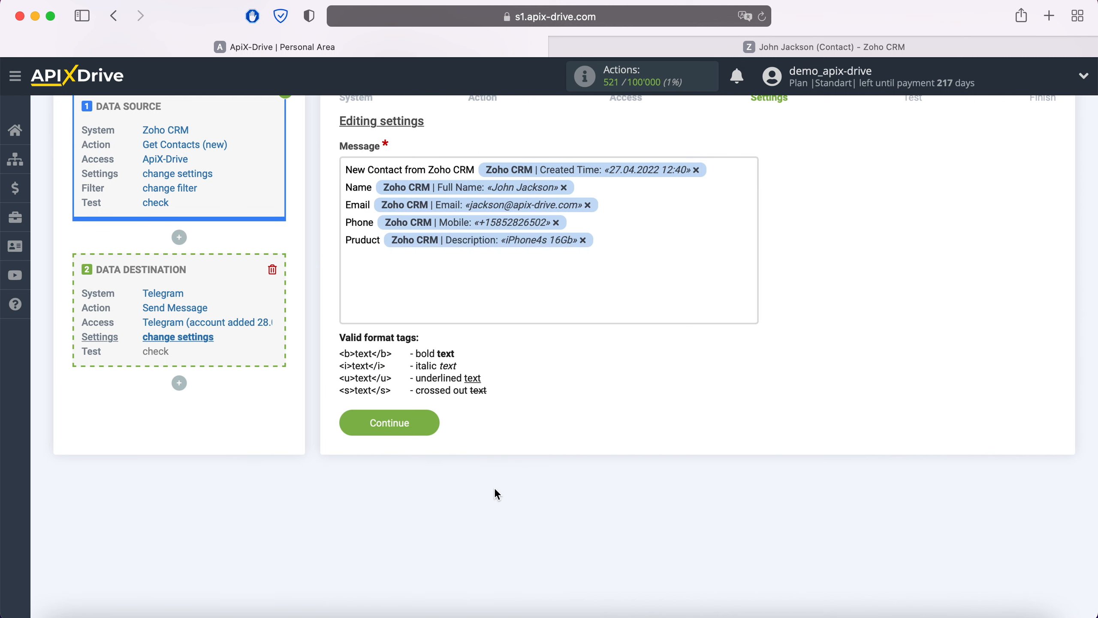
# Continue to the test stage, send the test data to Telegram, and check the received message in the Telegram app
pyautogui.click(428, 419)
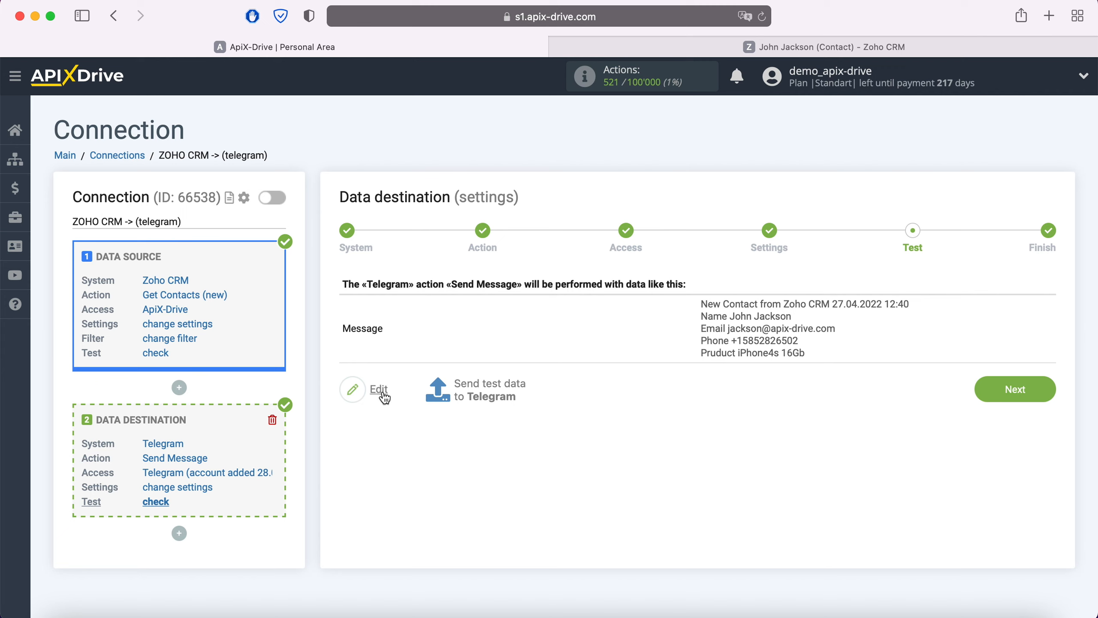
pyautogui.click(493, 384)
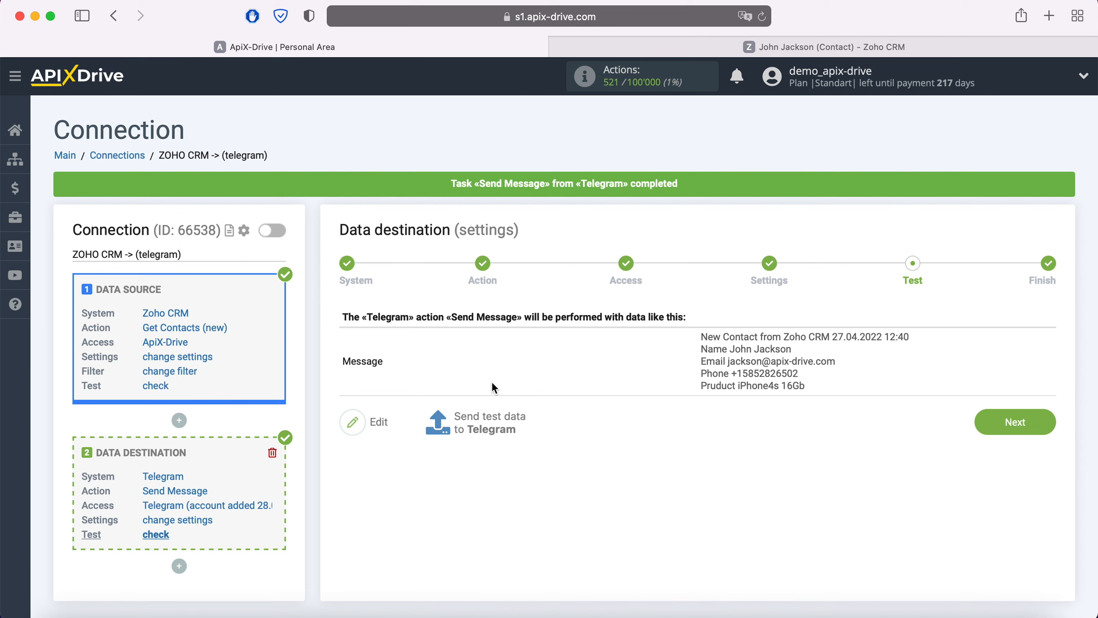
pyautogui.press('super+Tab')
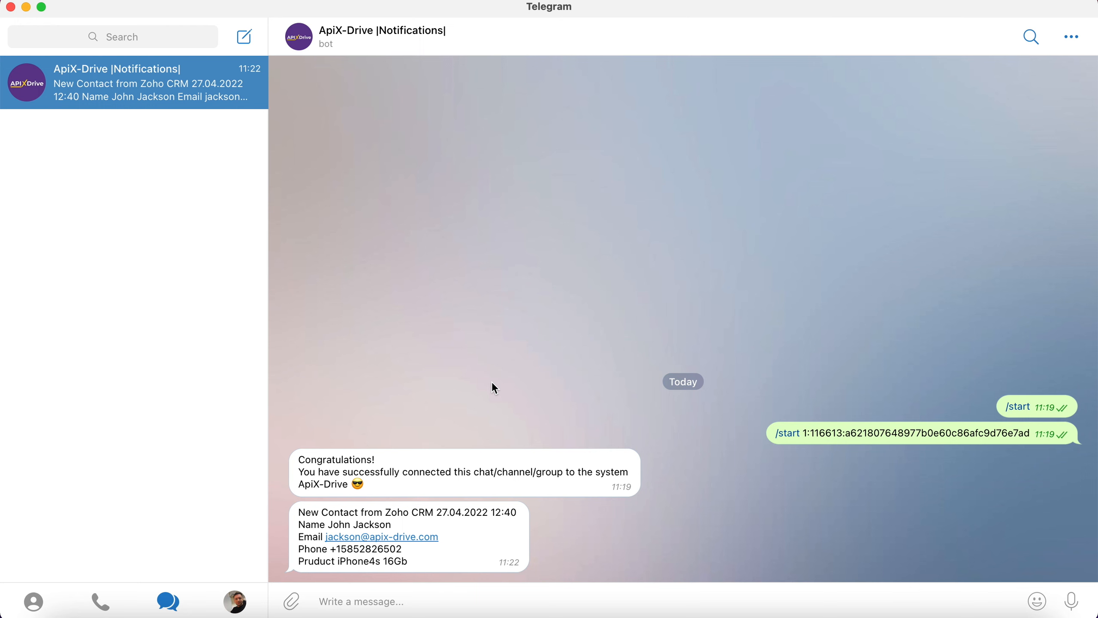
pyautogui.press('super+Tab')
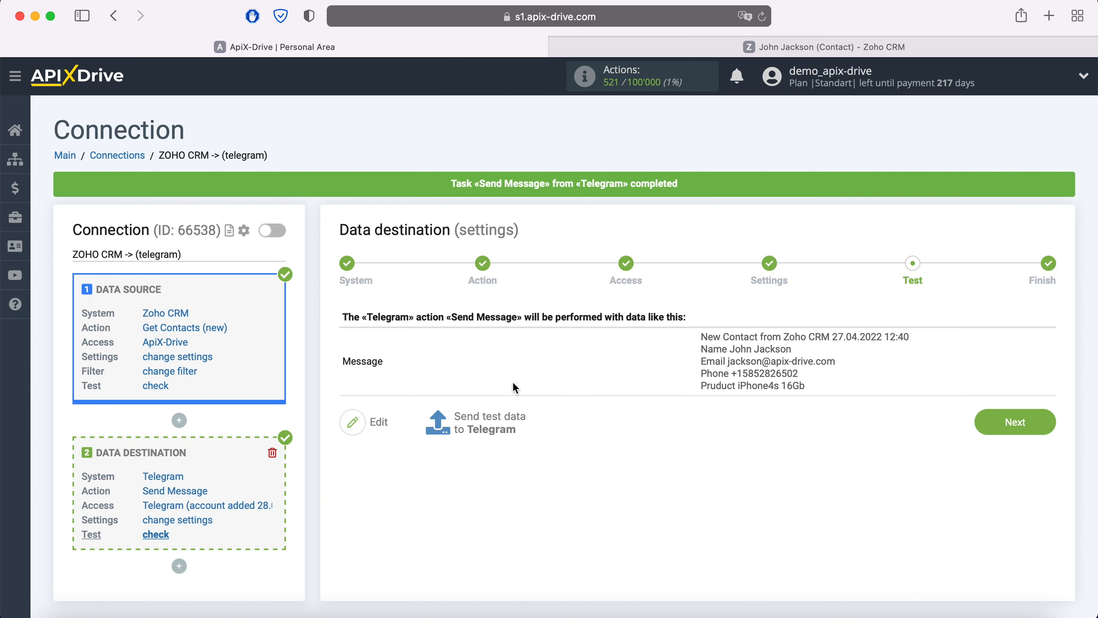
# Finish the data destination setup and enable auto-update for the connection
pyautogui.click(1049, 423)
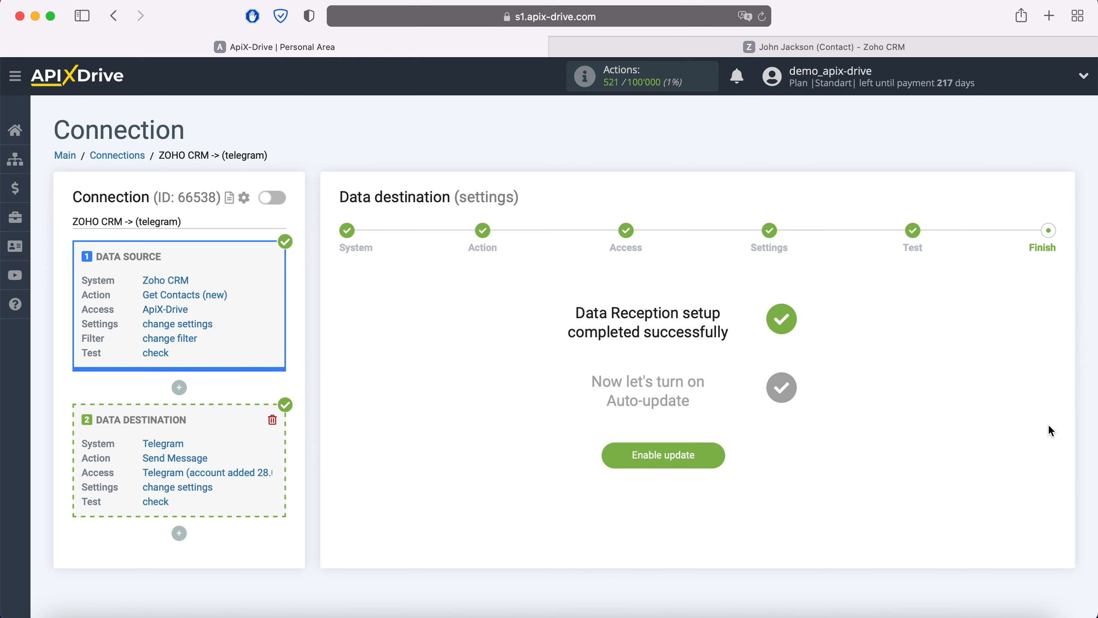
pyautogui.click(715, 454)
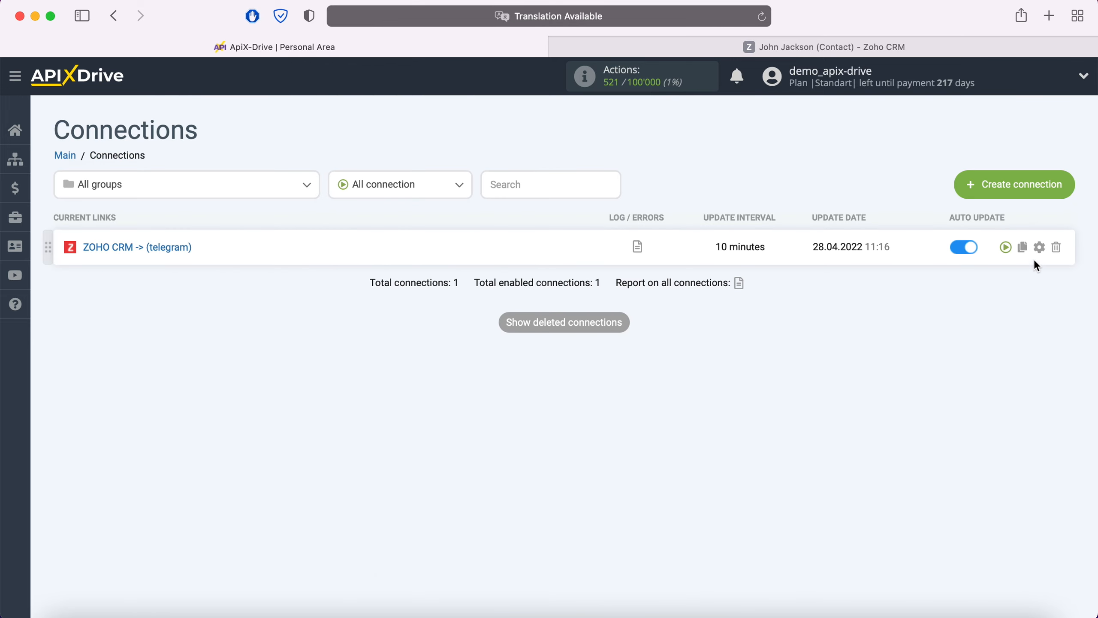
# Set the update interval of the ZOHO CRM -> (telegram) connection to 5 minutes and save it
pyautogui.click(1039, 247)
pyautogui.click(599, 355)
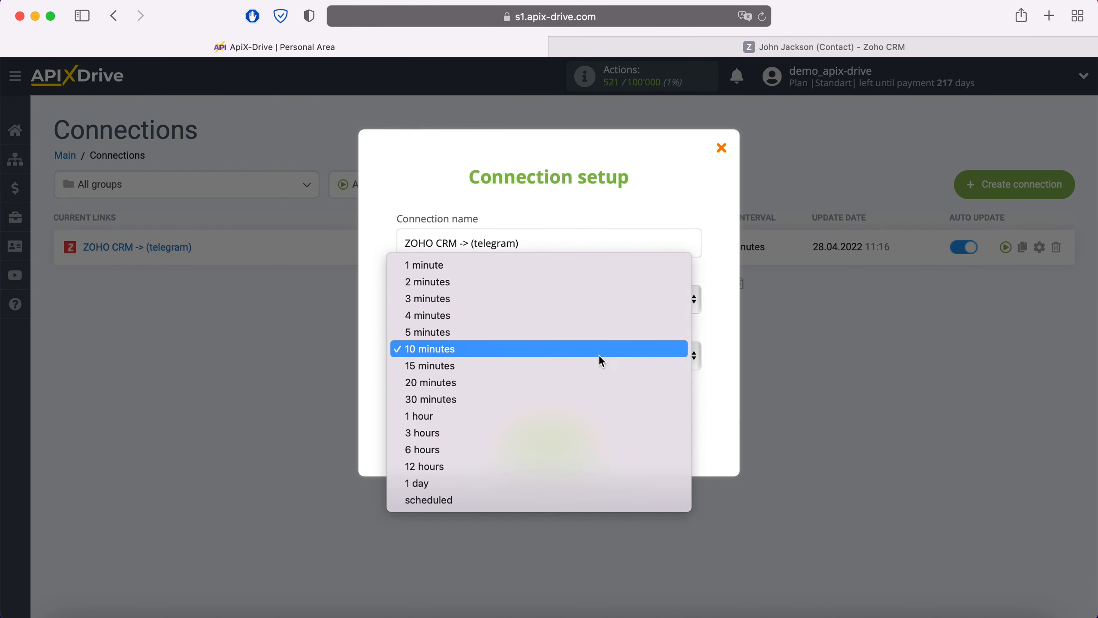
pyautogui.click(548, 330)
pyautogui.click(589, 436)
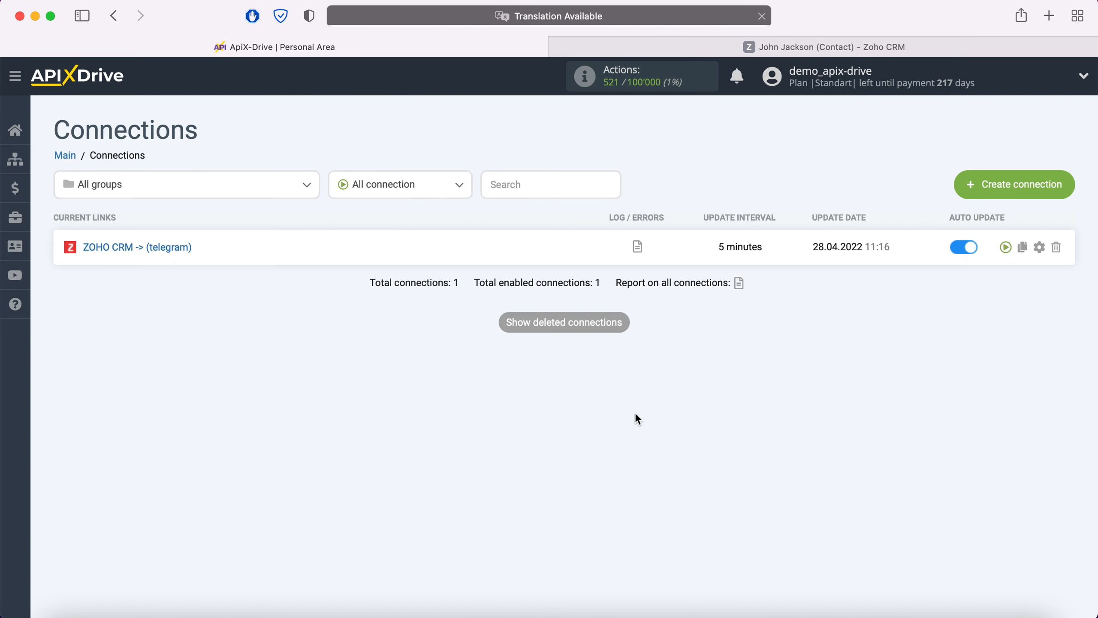